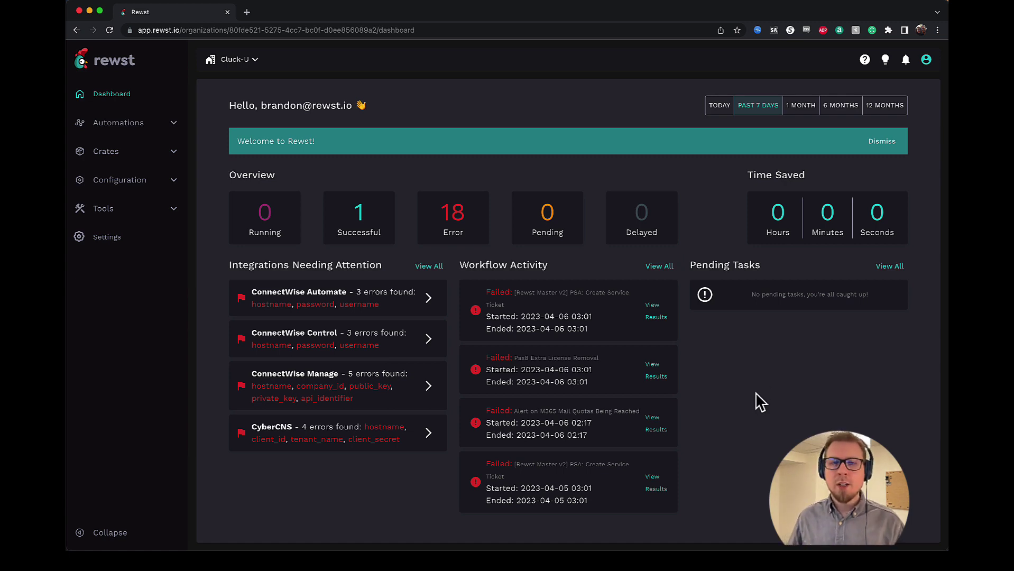
- From Automations > Forms, create a new form called 'Hello World Form'
{"action": "left_click", "coordinate": [132, 130]}
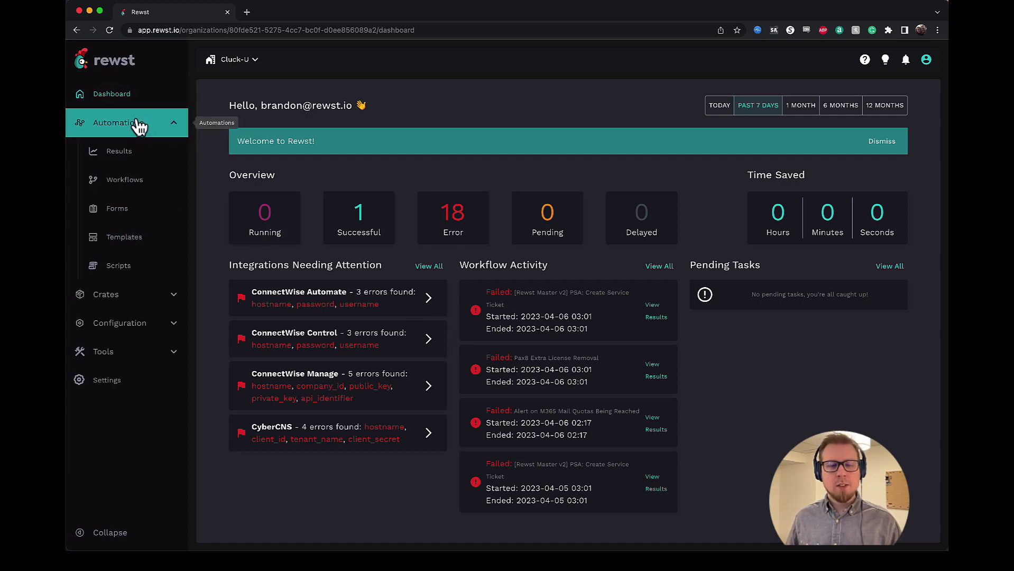
{"action": "left_click", "coordinate": [143, 221]}
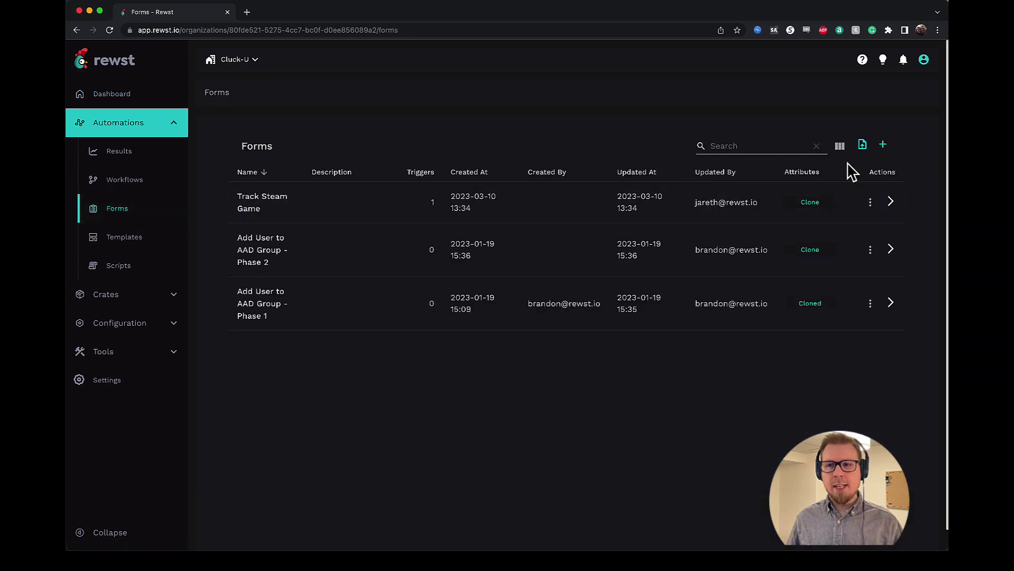
{"action": "left_click", "coordinate": [884, 150]}
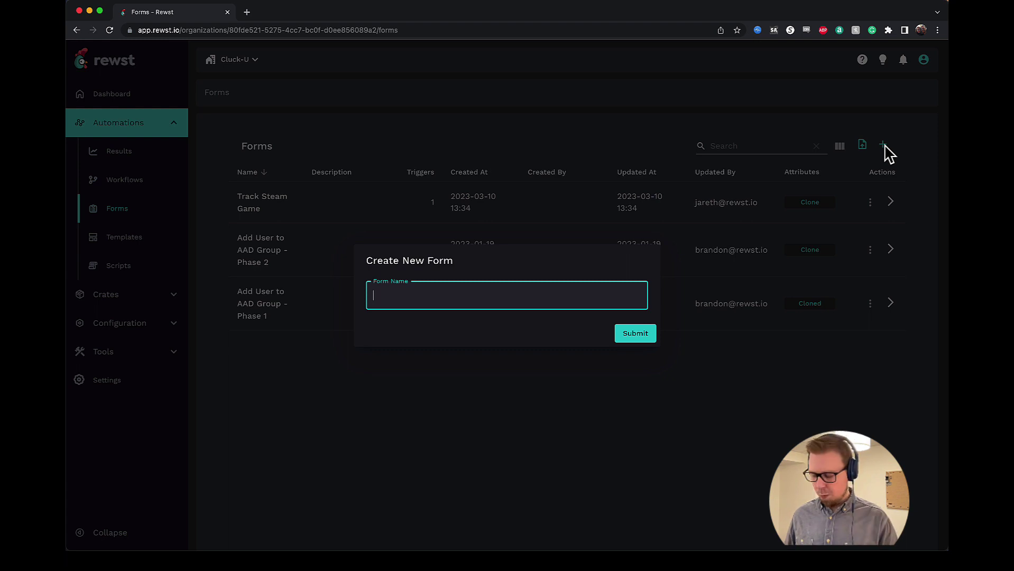
{"action": "type", "text": "Hello Wor"}
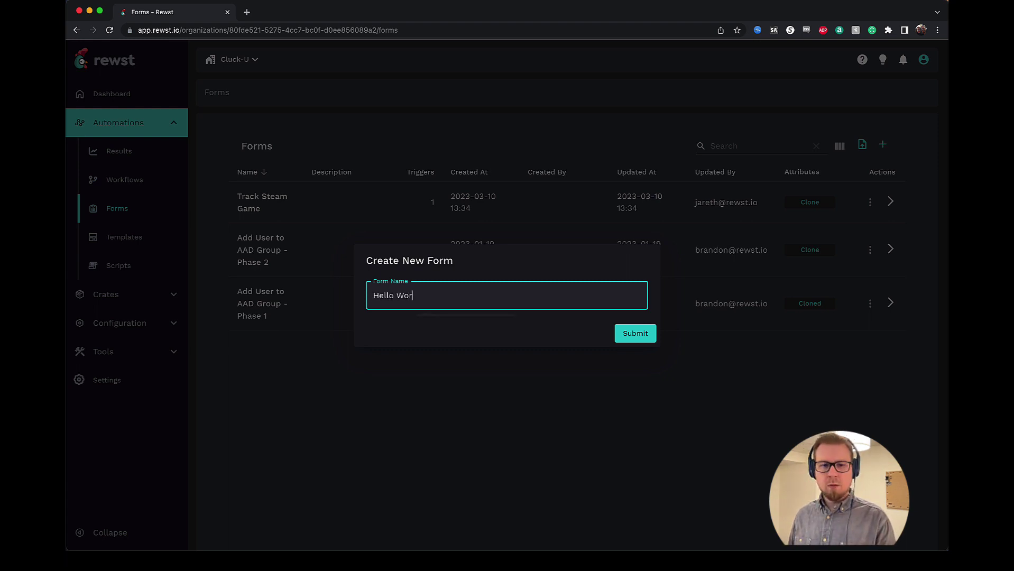
{"action": "type", "text": "ld Form"}
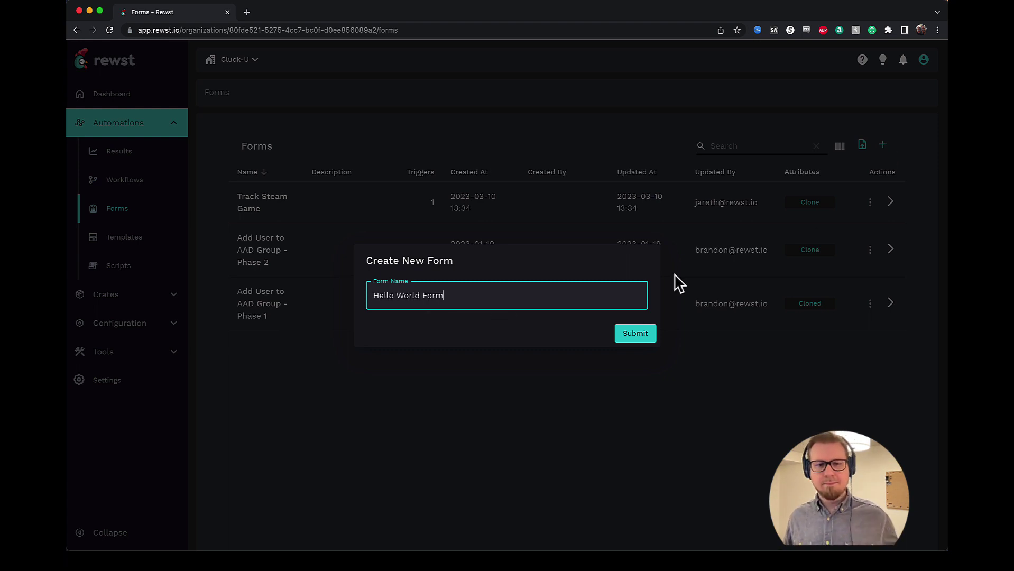
{"action": "left_click", "coordinate": [630, 334]}
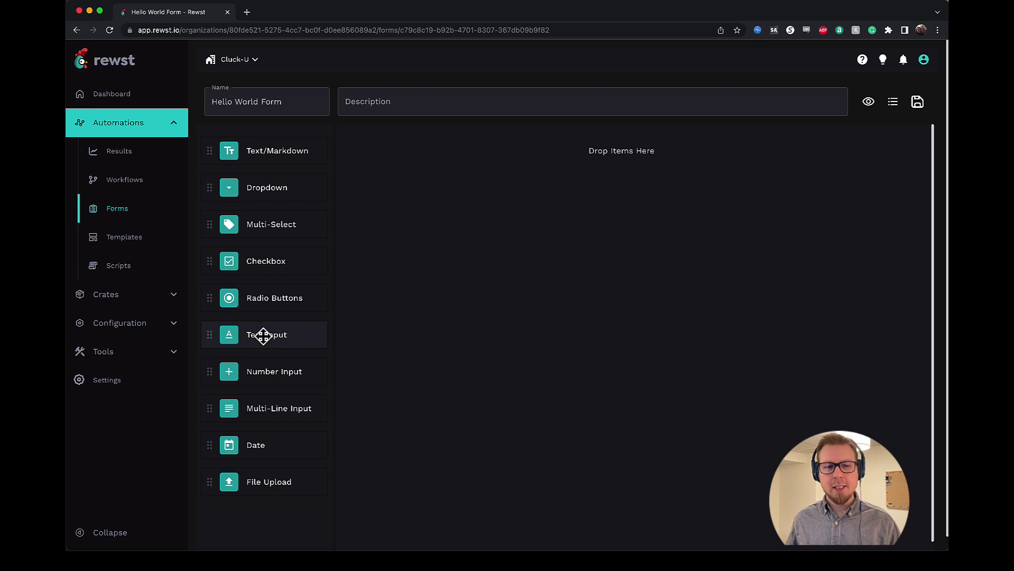
- Add a required Text Input field: name send_message, label 'Send Message', description 'Send a message to email'
{"action": "left_click_drag", "start_coordinate": [262, 335], "coordinate": [446, 168]}
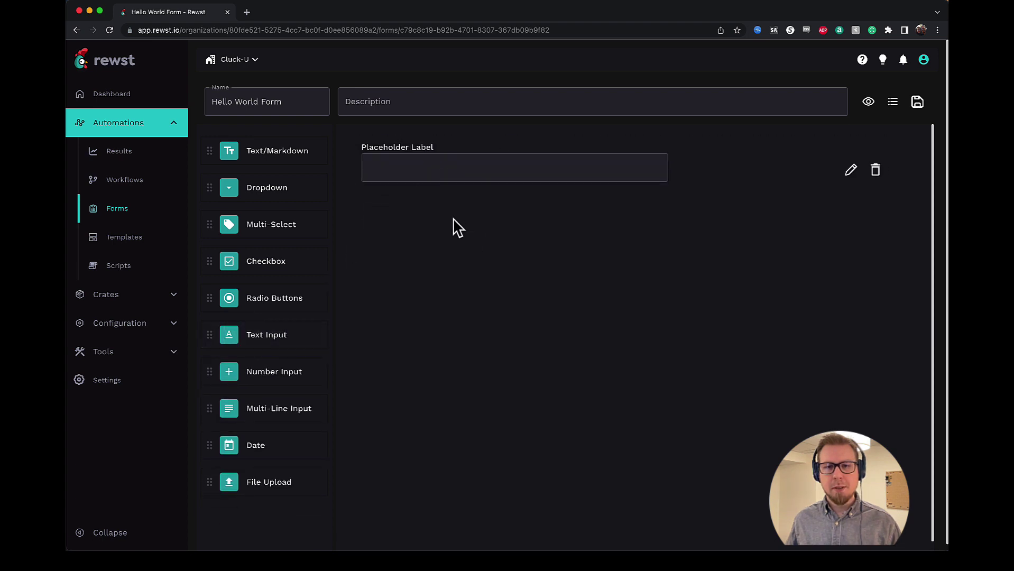
{"action": "left_click", "coordinate": [503, 148]}
{"action": "left_click", "coordinate": [756, 190]}
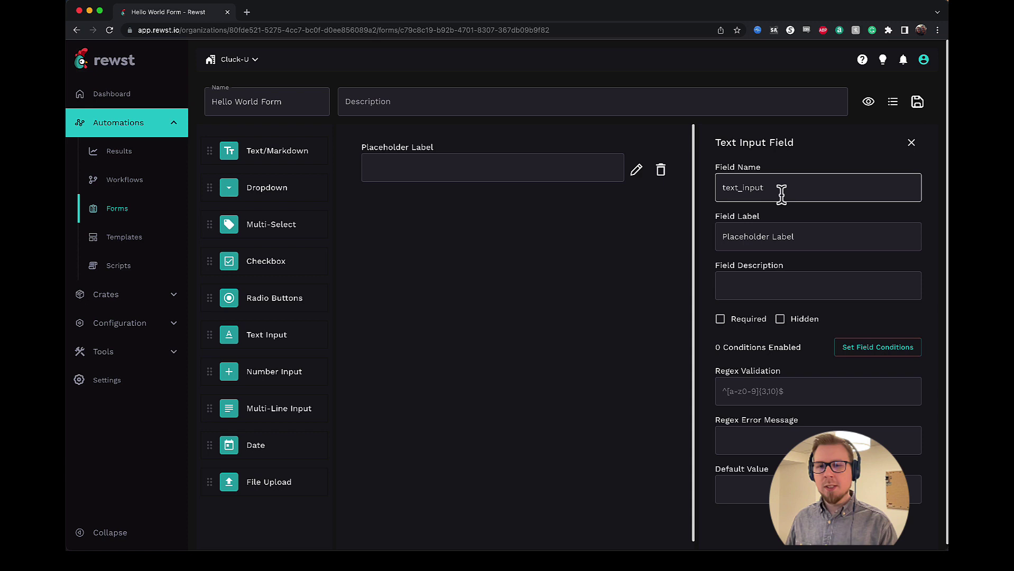
{"action": "left_click", "coordinate": [800, 236]}
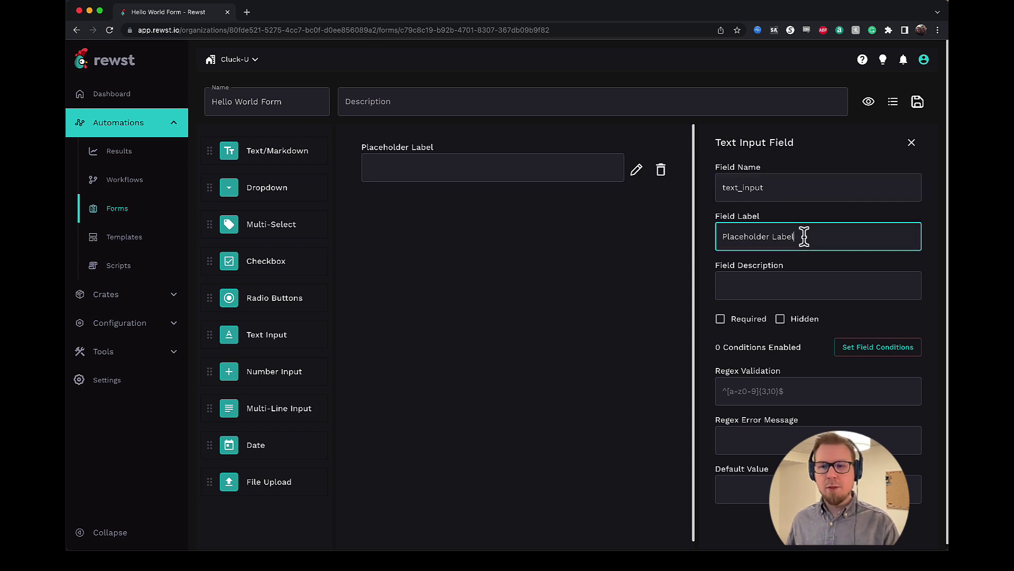
{"action": "left_click", "coordinate": [779, 187]}
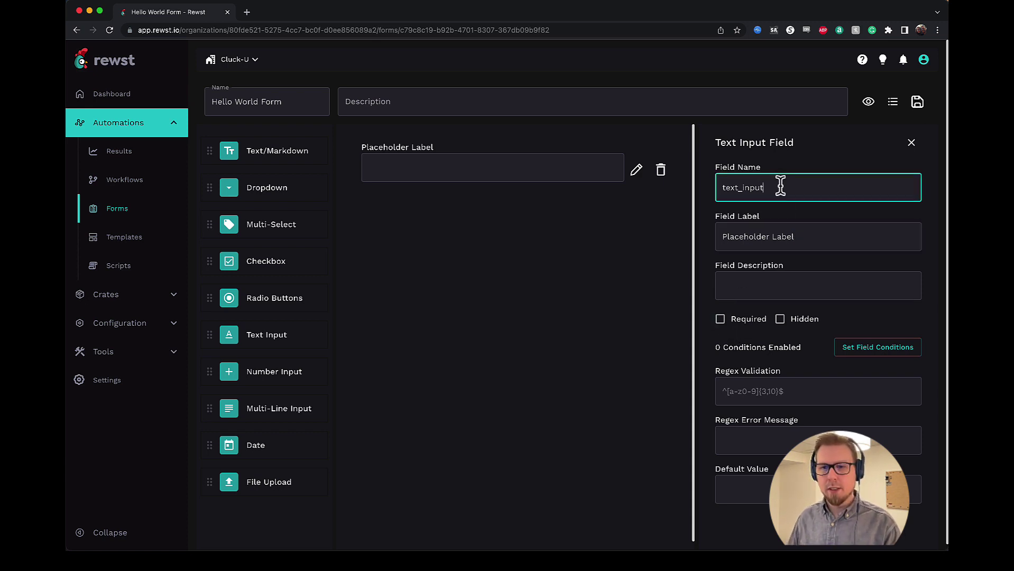
{"action": "double_click", "coordinate": [742, 188]}
{"action": "type", "text": "send_"}
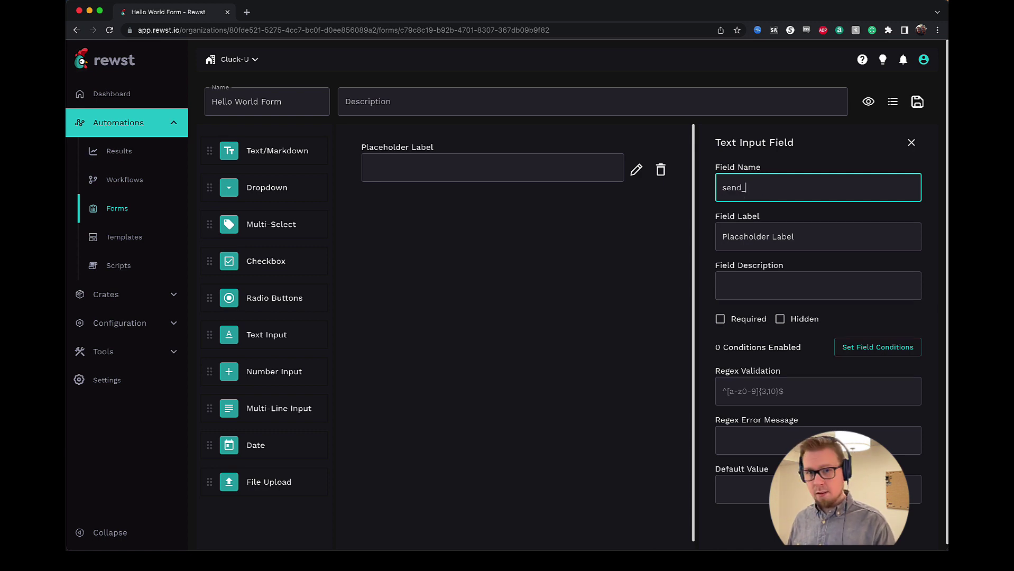
{"action": "type", "text": "message"}
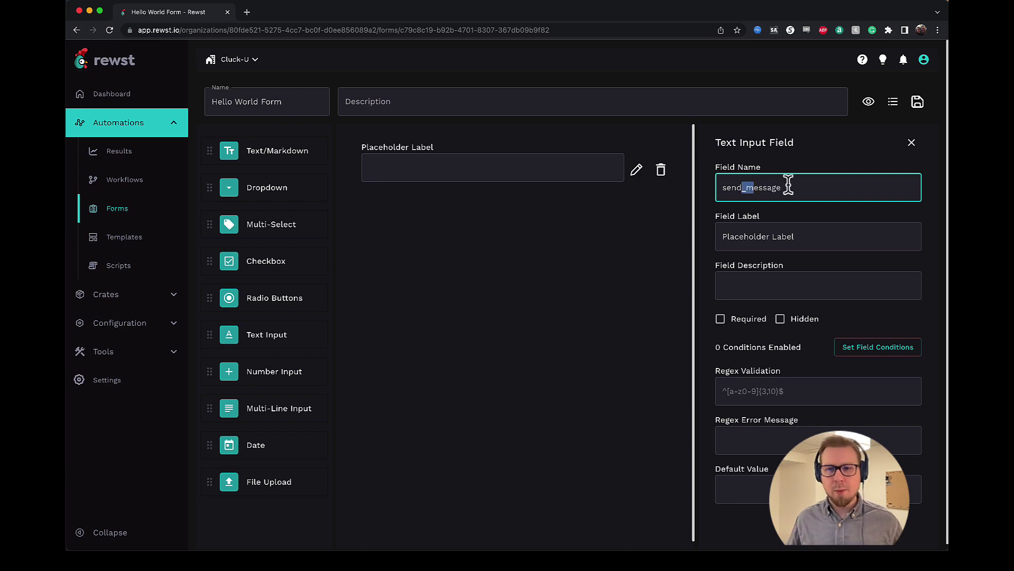
{"action": "triple_click", "coordinate": [779, 238]}
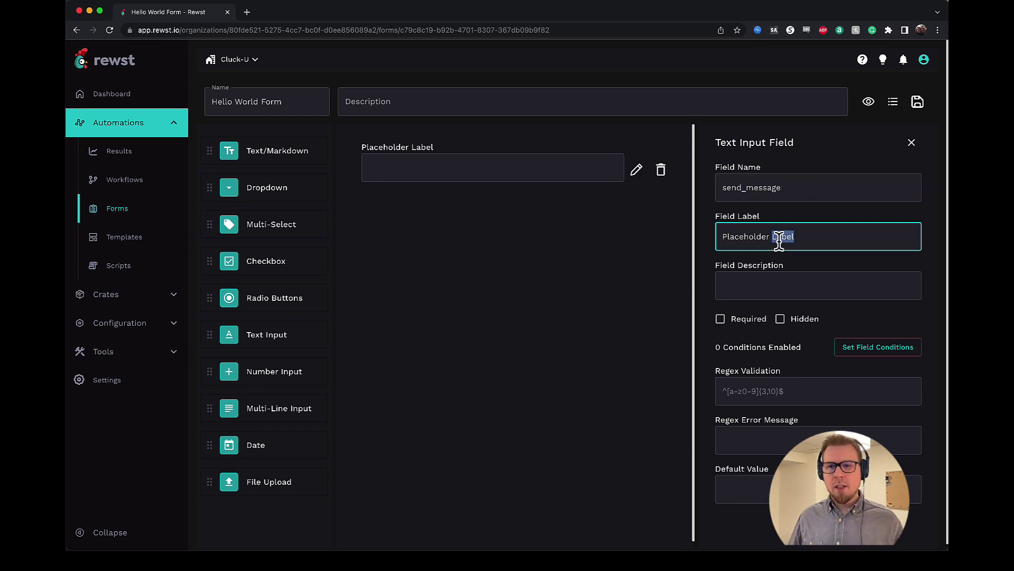
{"action": "type", "text": "Send"}
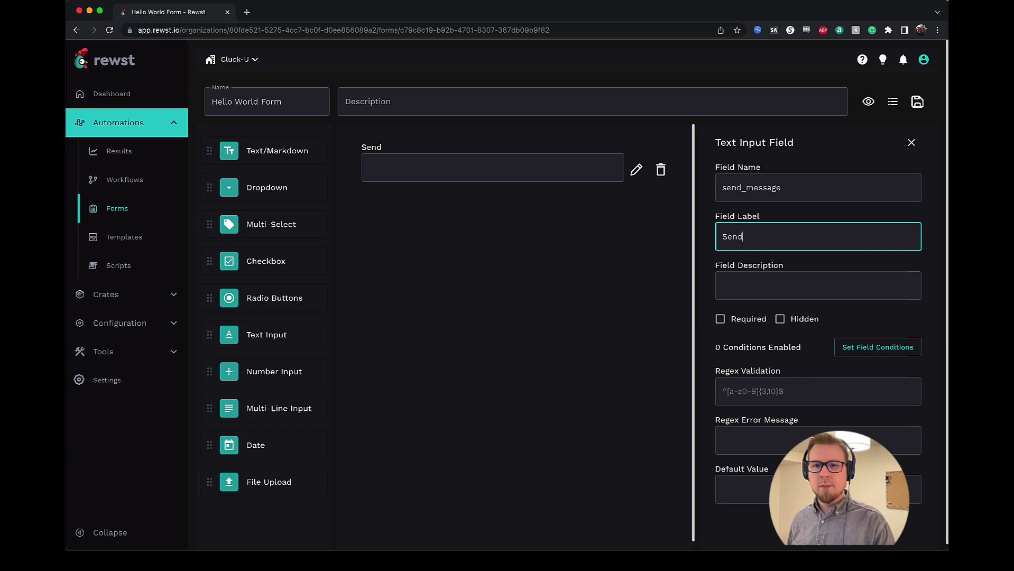
{"action": "type", "text": " Message"}
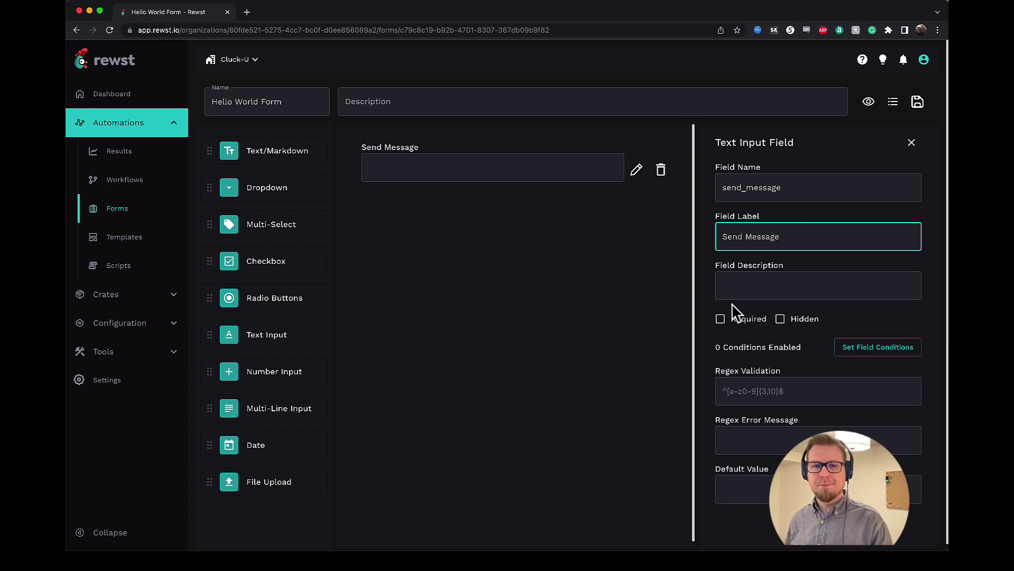
{"action": "left_click", "coordinate": [737, 283]}
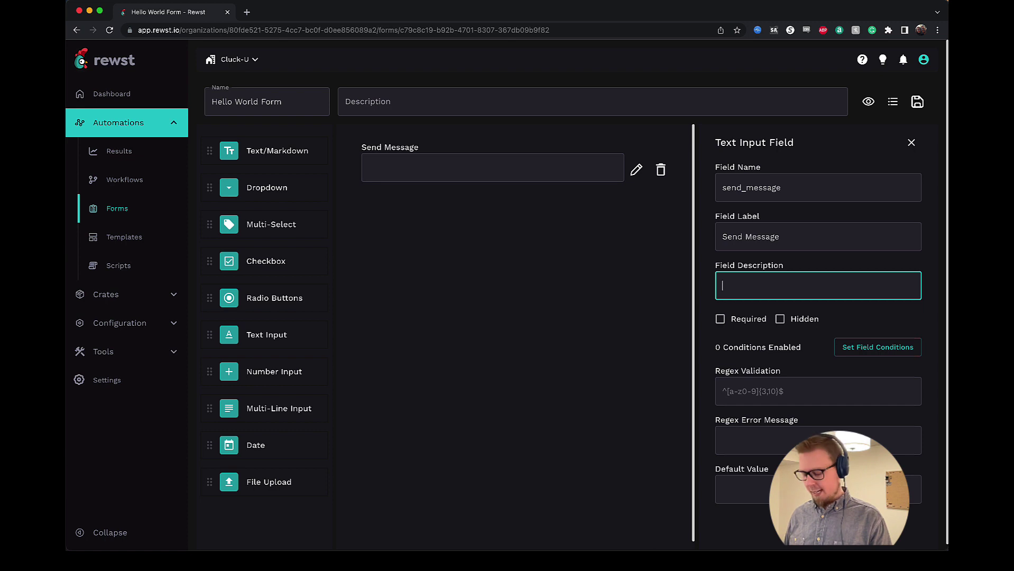
{"action": "type", "text": "Send a message "}
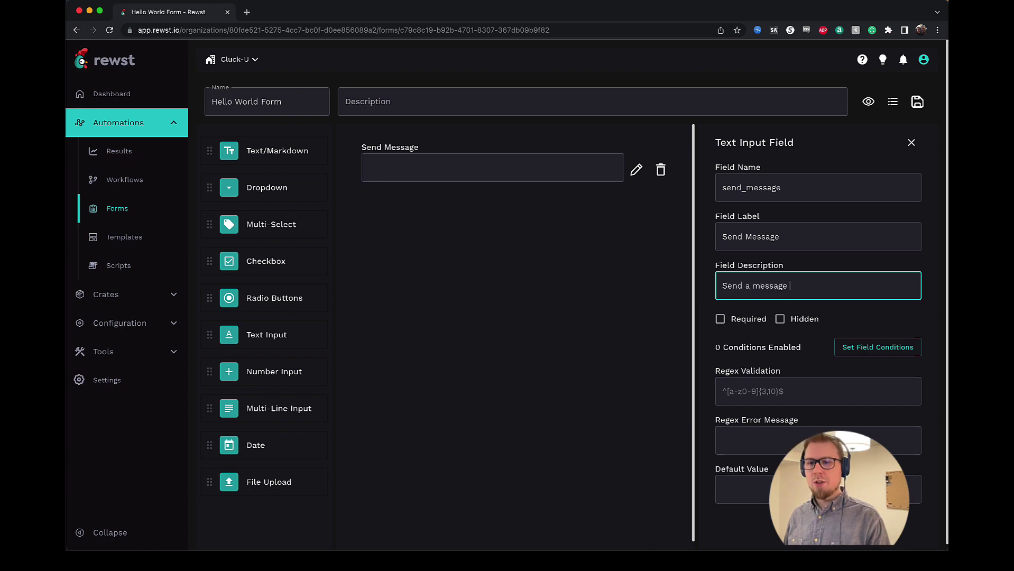
{"action": "type", "text": "to email"}
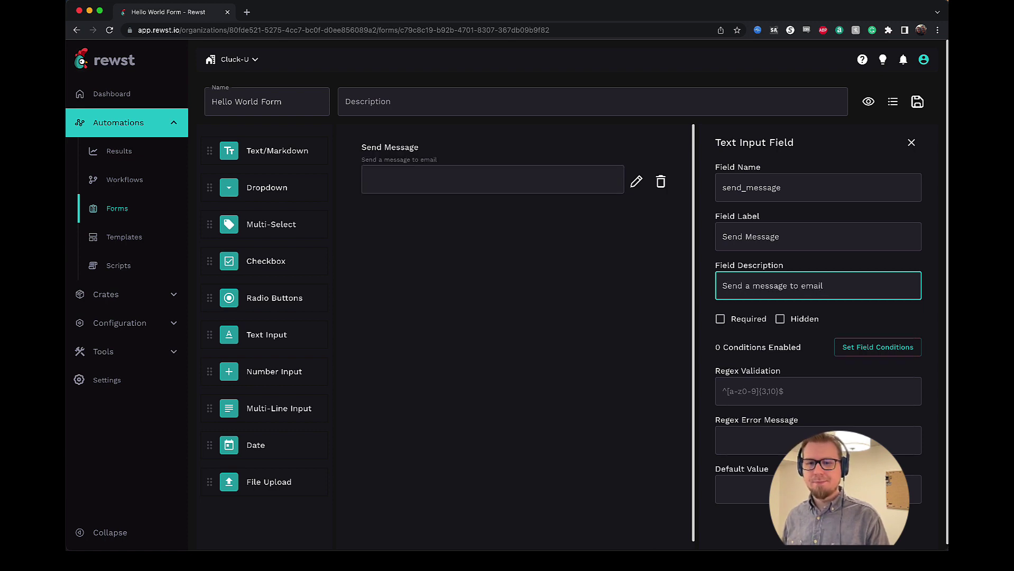
{"action": "left_click", "coordinate": [742, 327]}
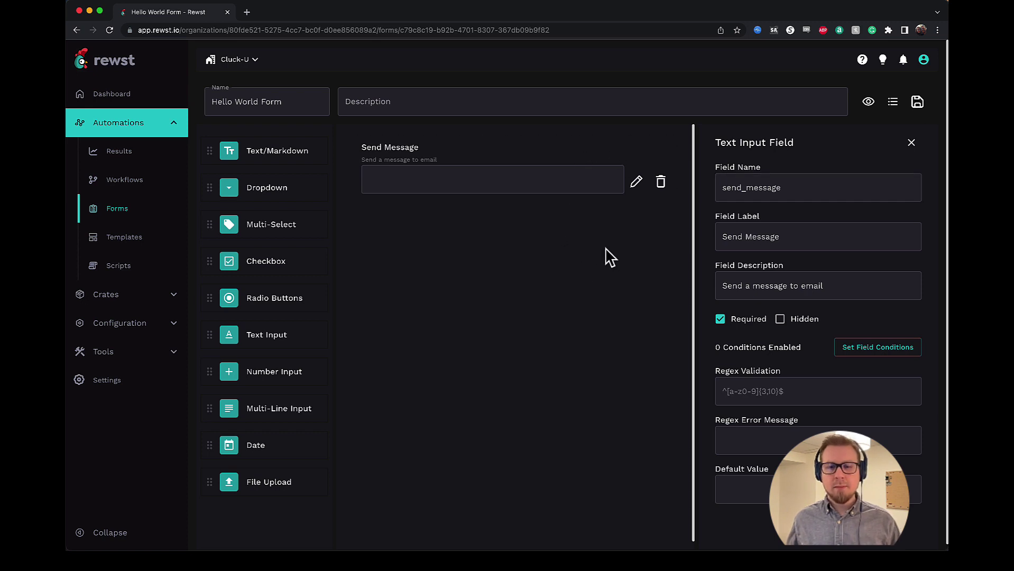
- Save and publish the Hello World Form changes
{"action": "left_click", "coordinate": [918, 112]}
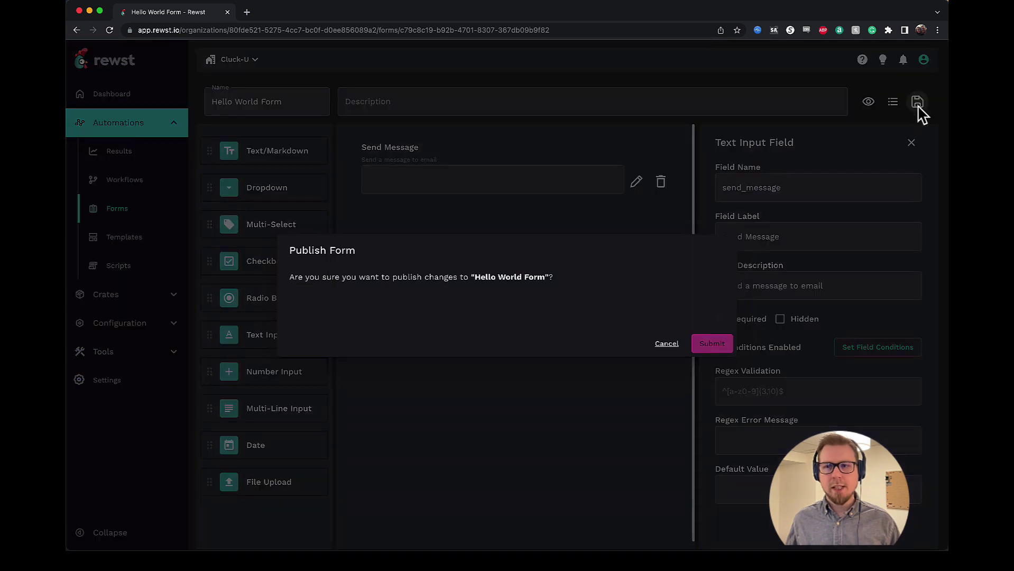
{"action": "left_click", "coordinate": [717, 345]}
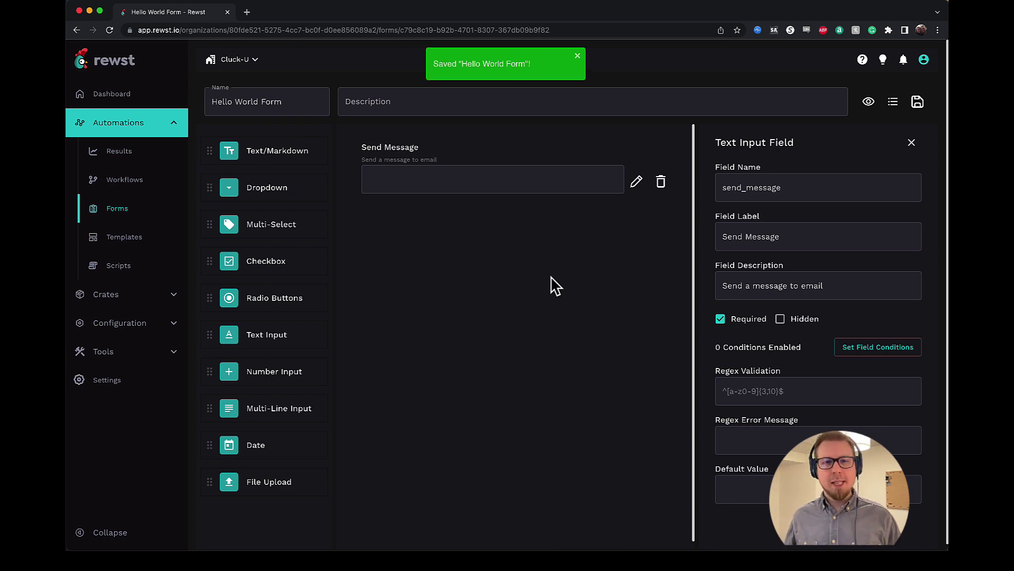
{"action": "left_click", "coordinate": [130, 188]}
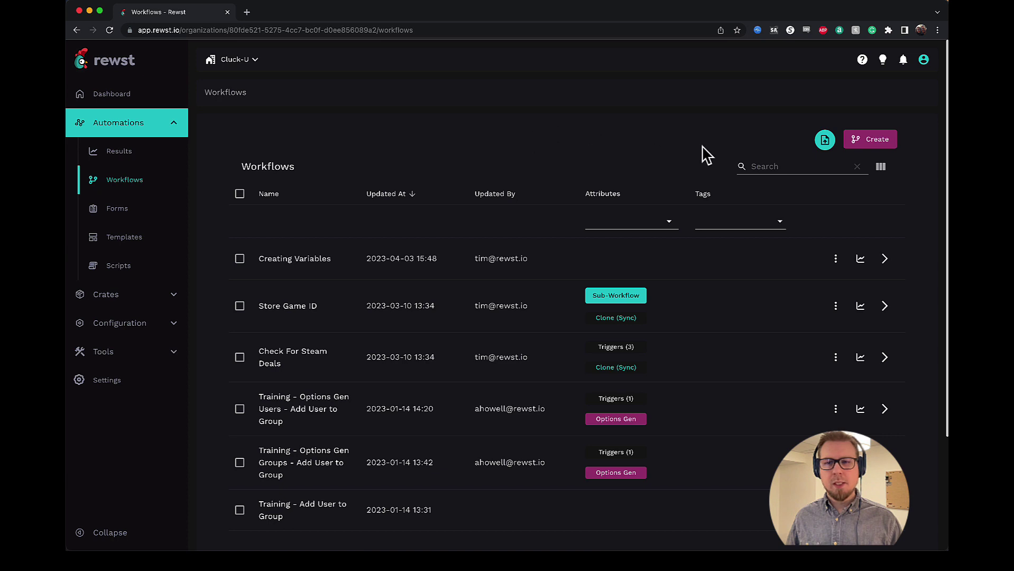
{"action": "left_click", "coordinate": [873, 153]}
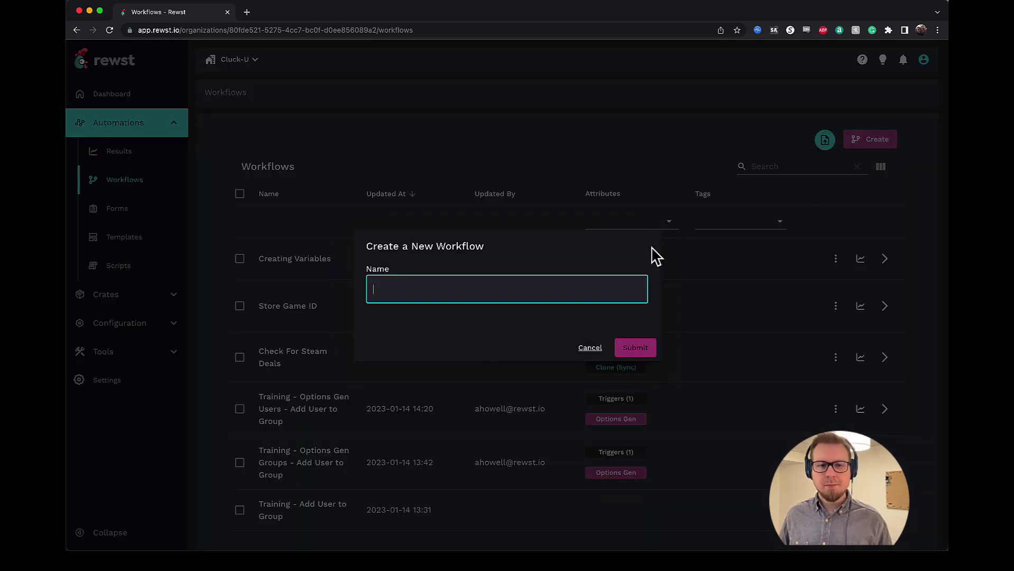
{"action": "type", "text": "H"}
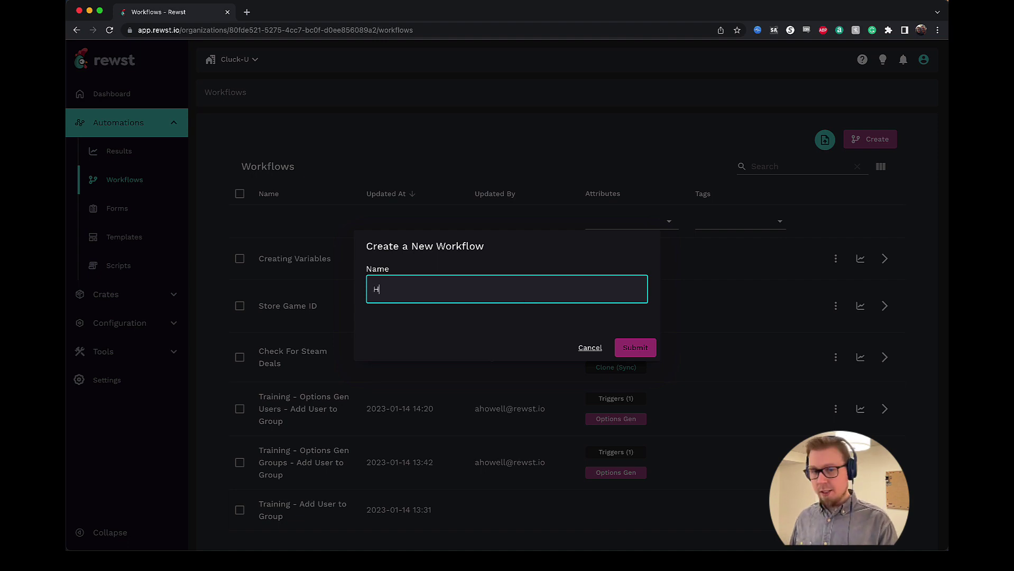
{"action": "type", "text": "ello World Workflow"}
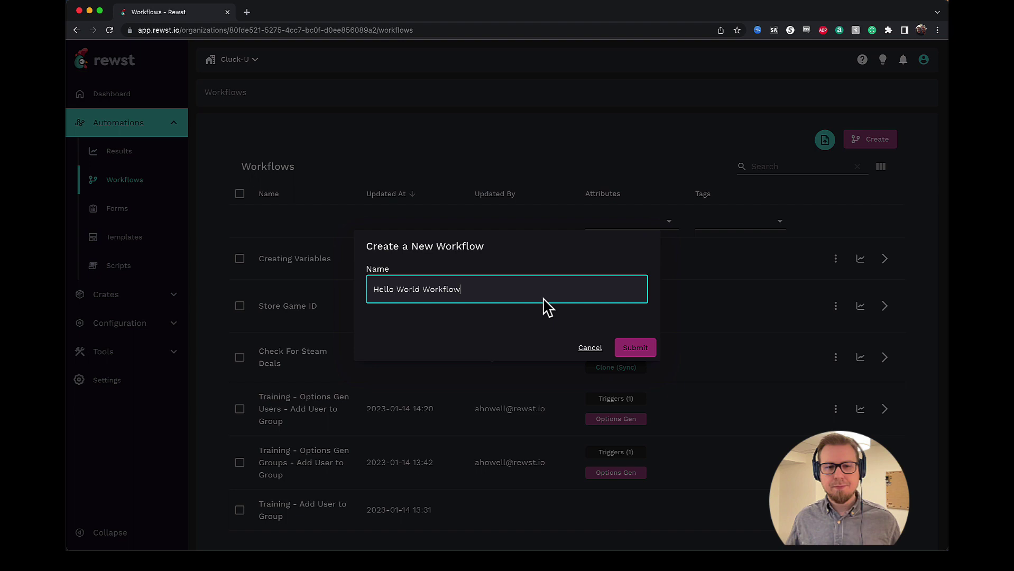
{"action": "left_click", "coordinate": [642, 348]}
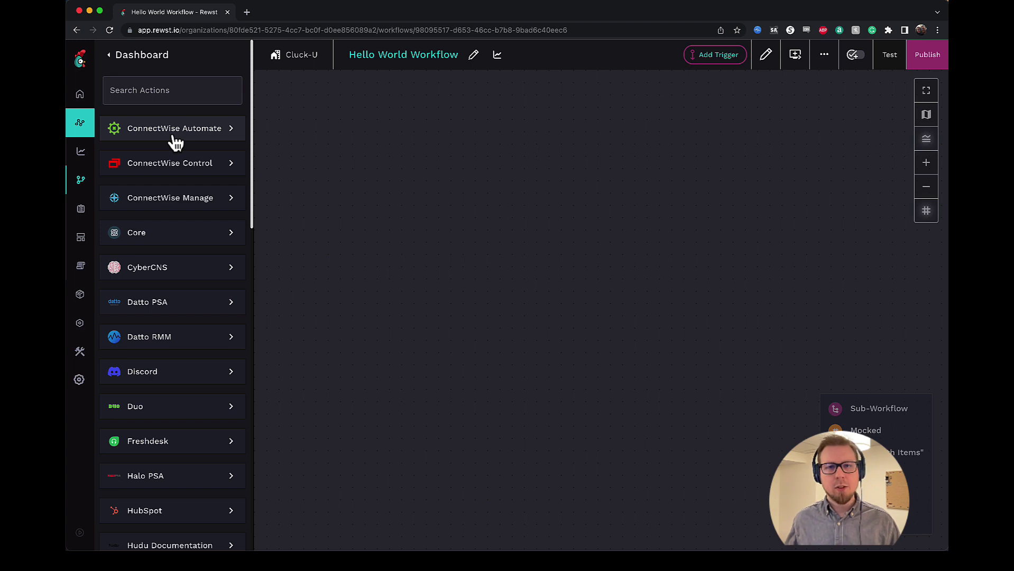
- Drag the Core noop action onto the empty Hello World Workflow canvas
{"action": "left_click", "coordinate": [192, 239]}
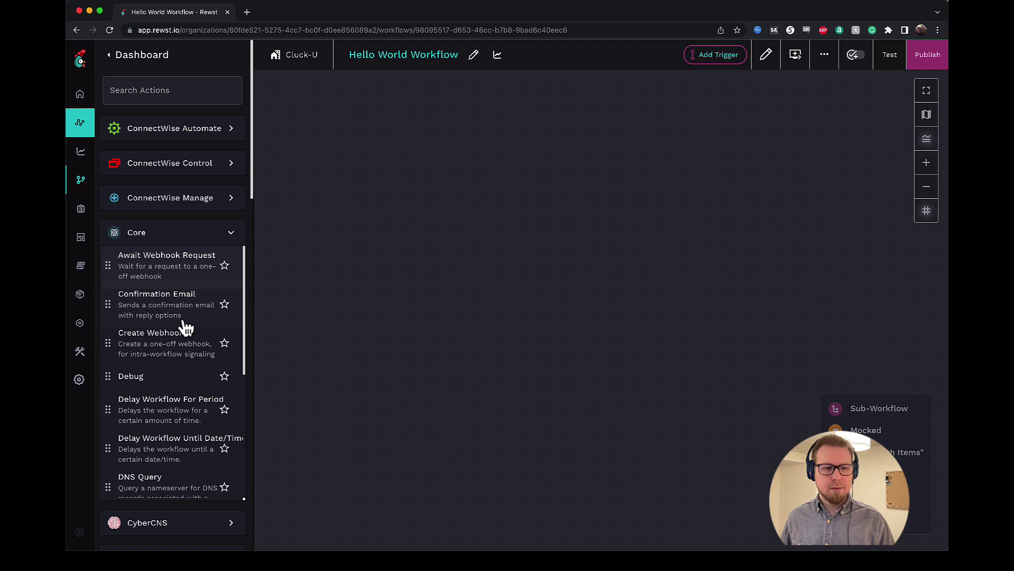
{"action": "scroll", "coordinate": [182, 351], "scroll_direction": "down", "scroll_amount": 2}
{"action": "scroll", "coordinate": [182, 351], "scroll_direction": "down", "scroll_amount": 5}
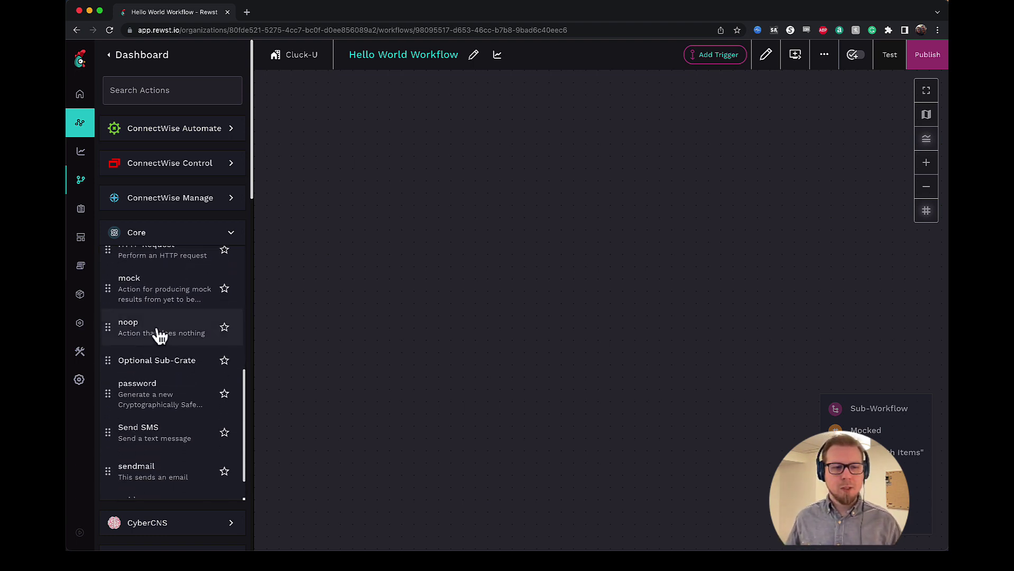
{"action": "left_click_drag", "start_coordinate": [156, 332], "coordinate": [541, 217]}
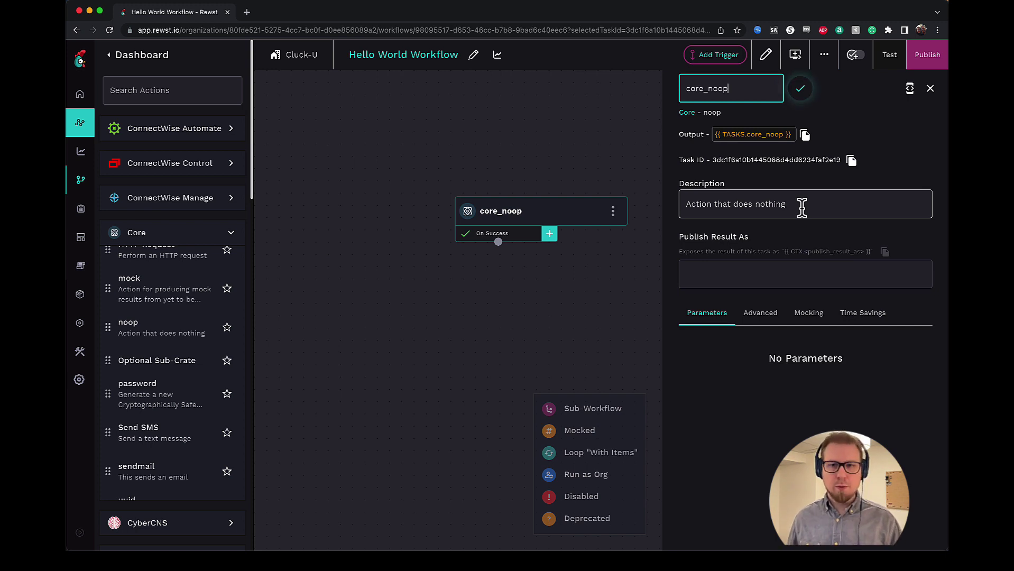
- Rename the noop task to send_message with description 'This action starts the workflow'
{"action": "double_click", "coordinate": [745, 89]}
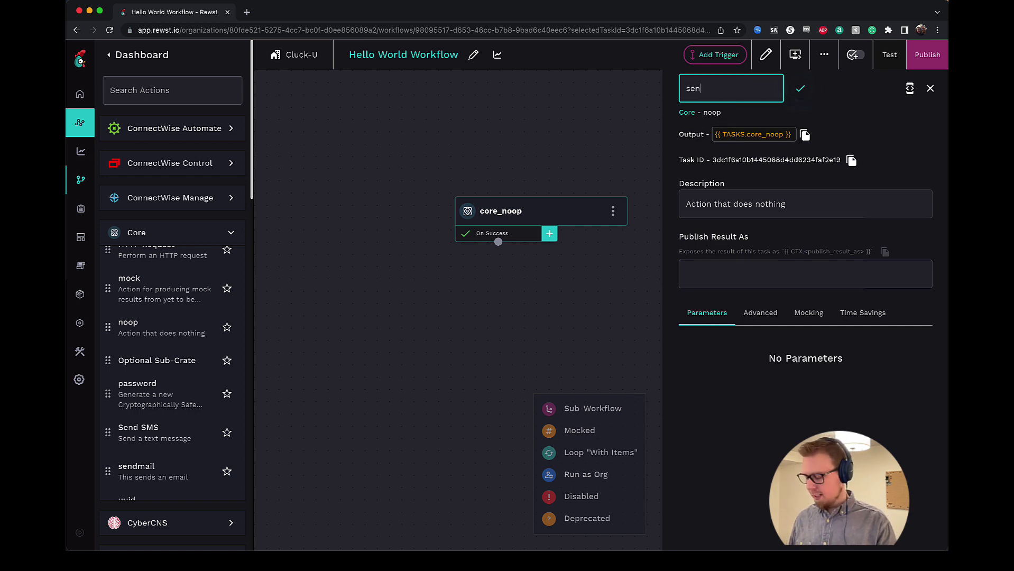
{"action": "type", "text": "message"}
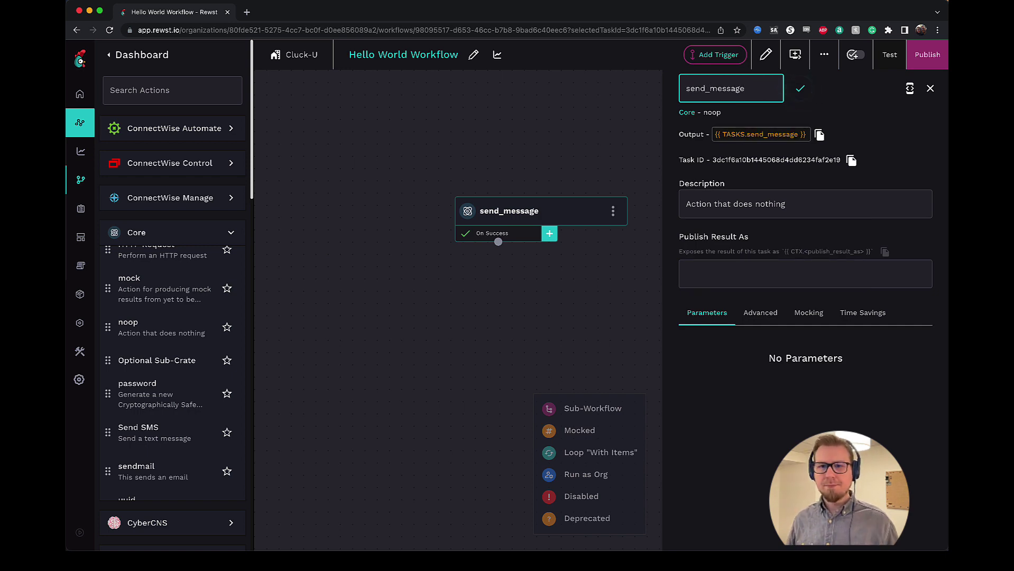
{"action": "left_click", "coordinate": [799, 89]}
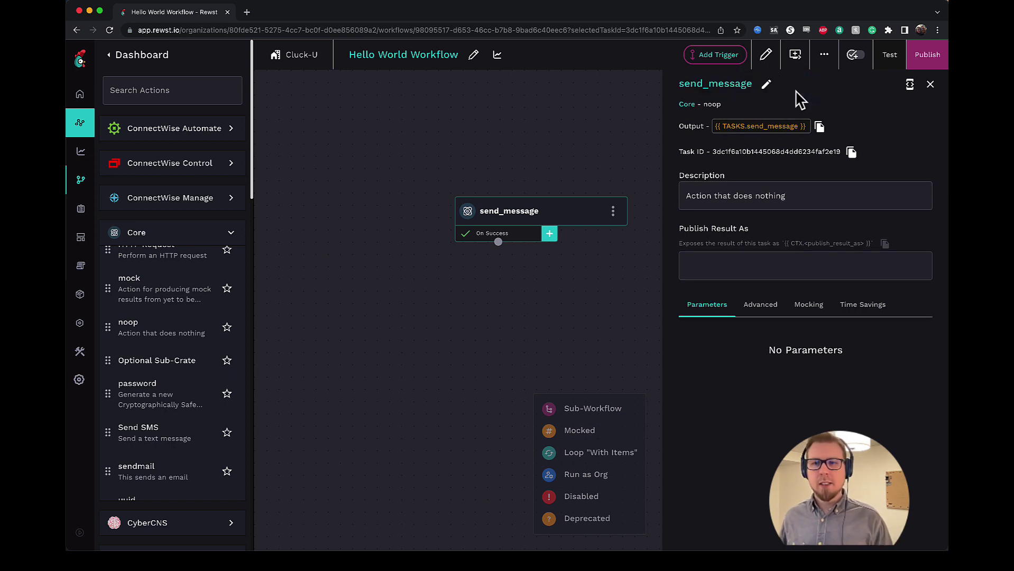
{"action": "triple_click", "coordinate": [766, 196]}
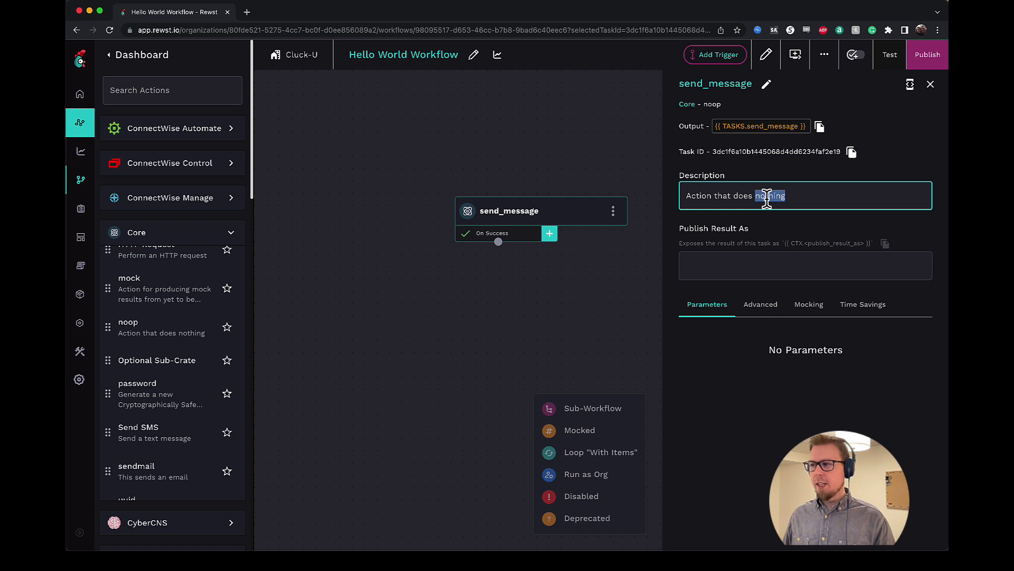
{"action": "type", "text": "This action starts the workflow"}
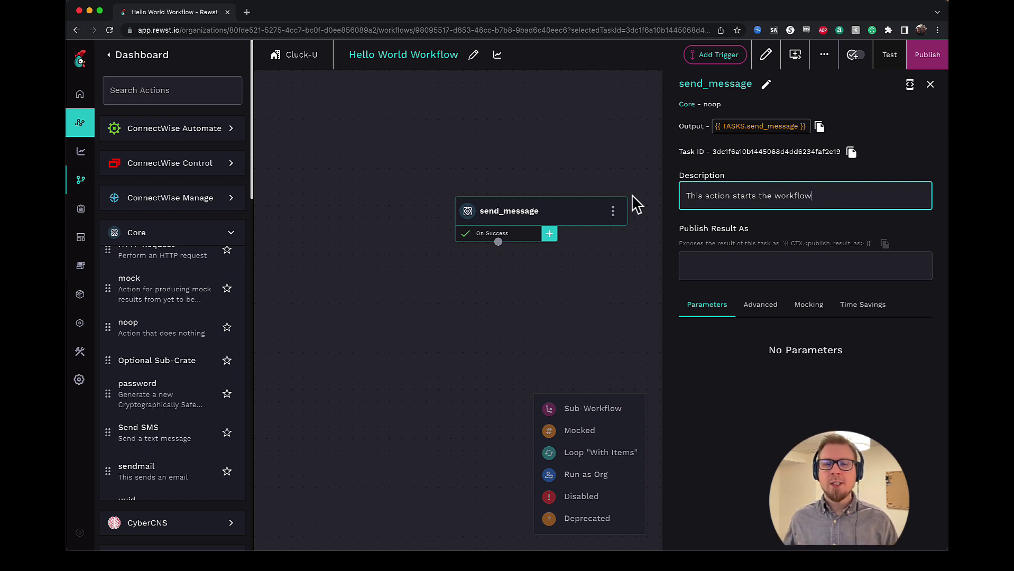
{"action": "left_click", "coordinate": [603, 292]}
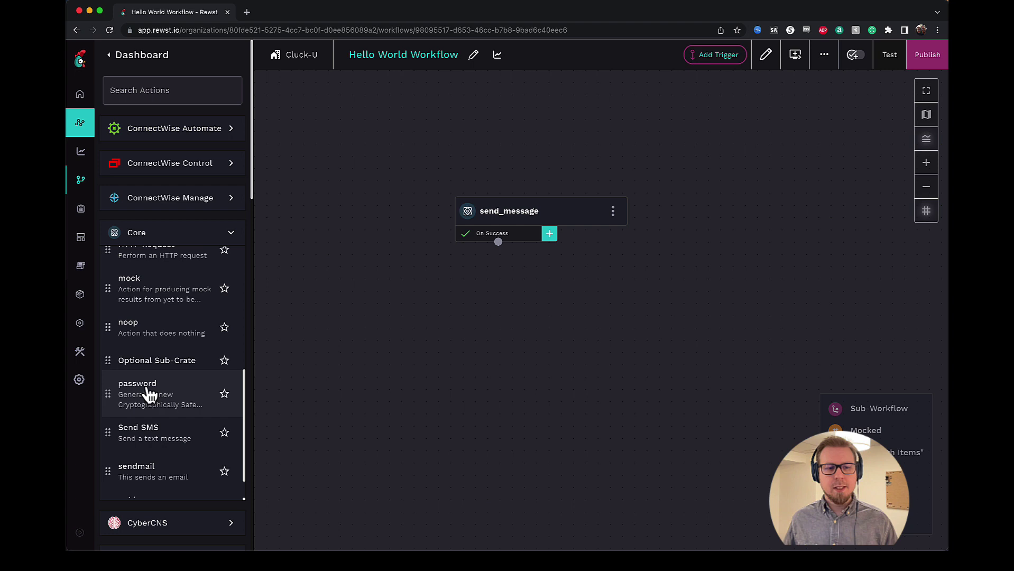
{"action": "scroll", "coordinate": [150, 391], "scroll_direction": "down", "scroll_amount": 1}
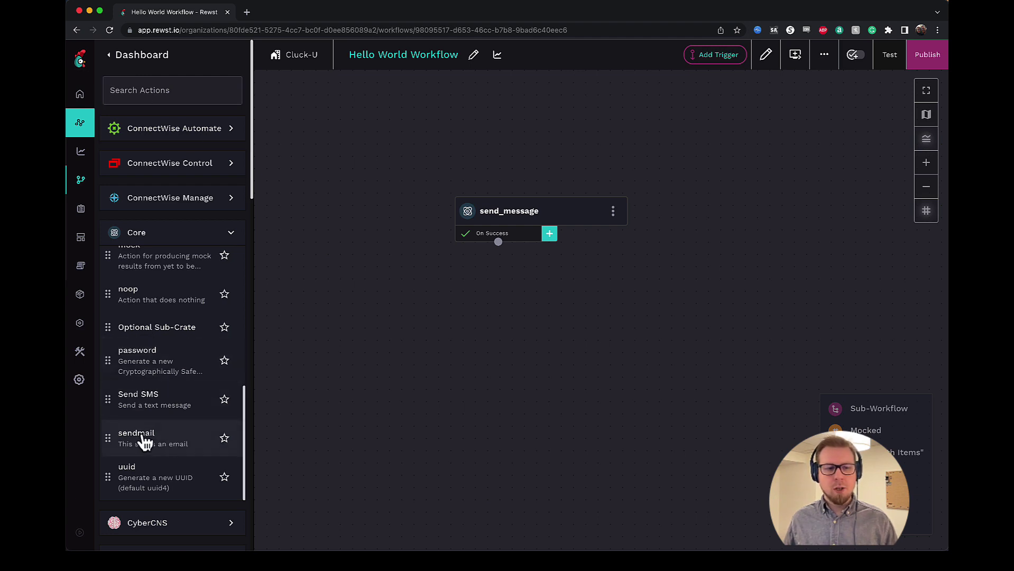
- Add a Core sendmail task below send_message, named to_email, described 'This action sends the email'
{"action": "left_click_drag", "start_coordinate": [143, 442], "coordinate": [539, 350]}
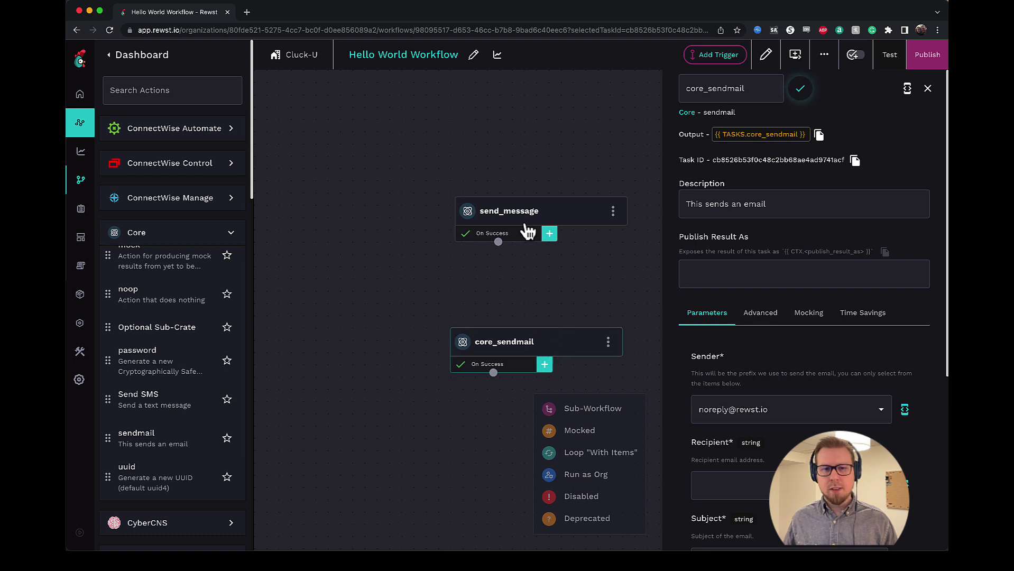
{"action": "left_click_drag", "start_coordinate": [552, 226], "coordinate": [547, 222]}
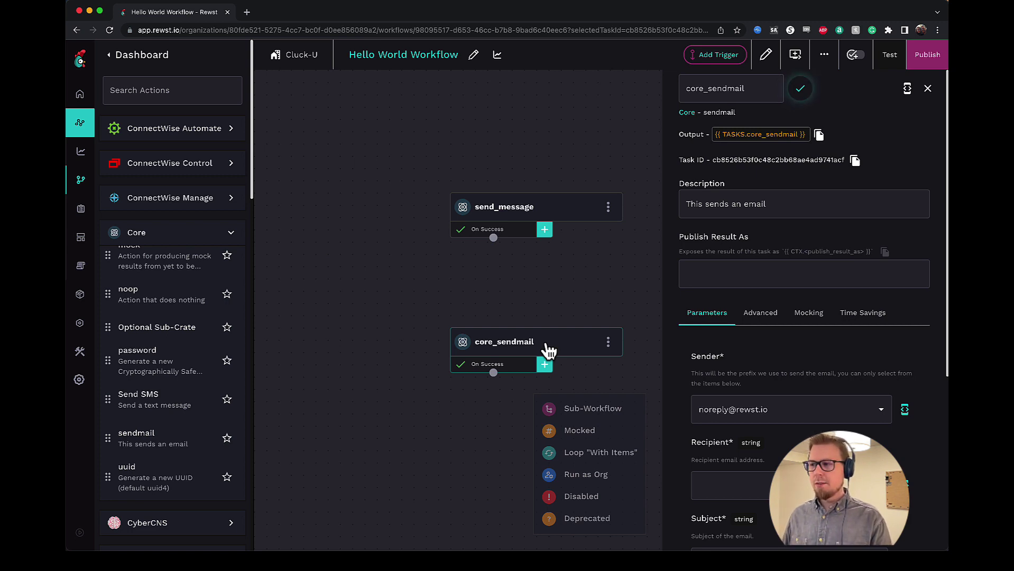
{"action": "left_click", "coordinate": [714, 91]}
{"action": "double_click", "coordinate": [715, 88]}
{"action": "type", "text": "to_email"}
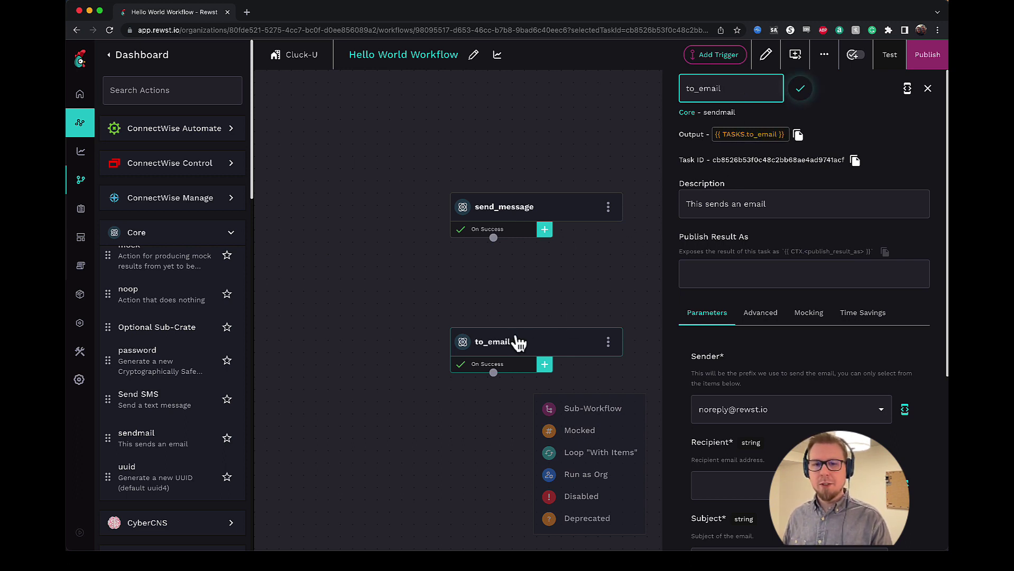
{"action": "triple_click", "coordinate": [740, 208]}
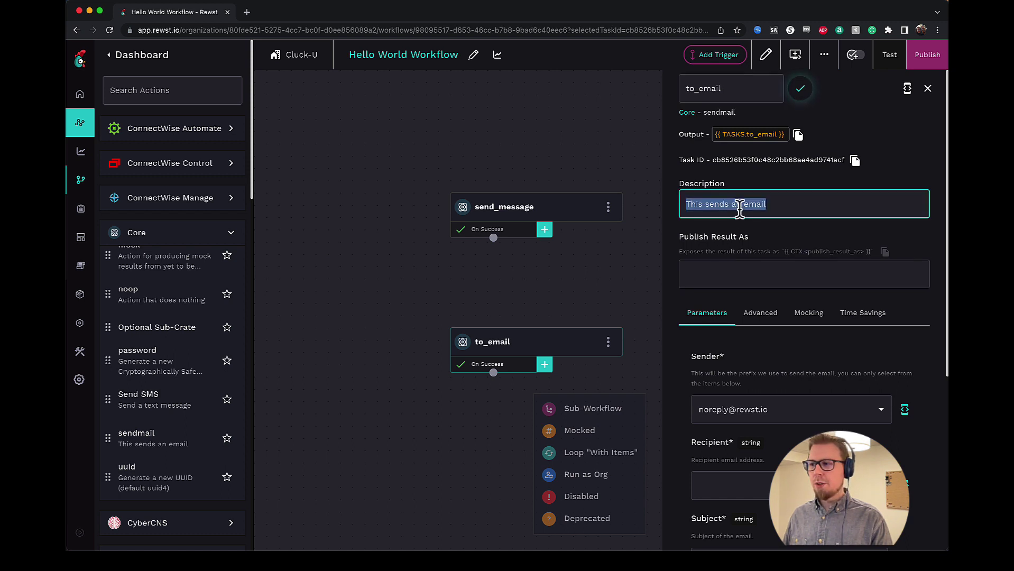
{"action": "type", "text": "This a"}
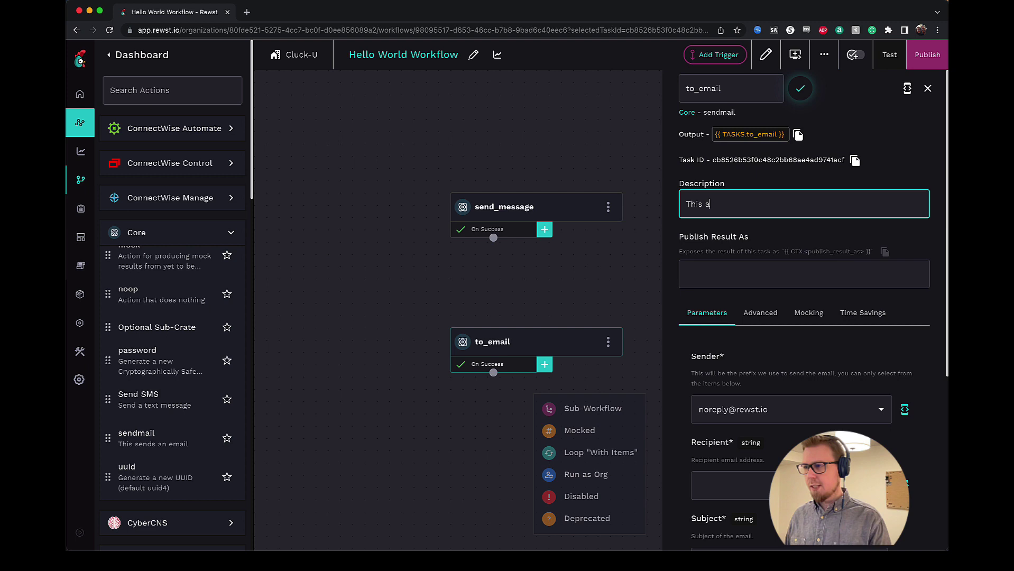
{"action": "type", "text": "ction sends the email"}
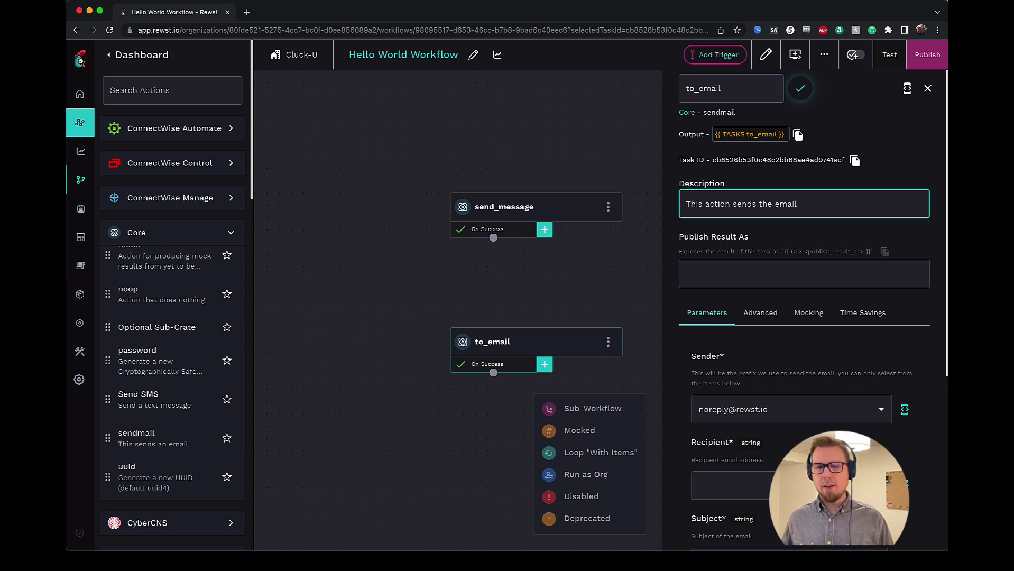
- Enter the recipient's e-mail address in the to_email task
{"action": "scroll", "coordinate": [763, 300], "scroll_direction": "down", "scroll_amount": 1}
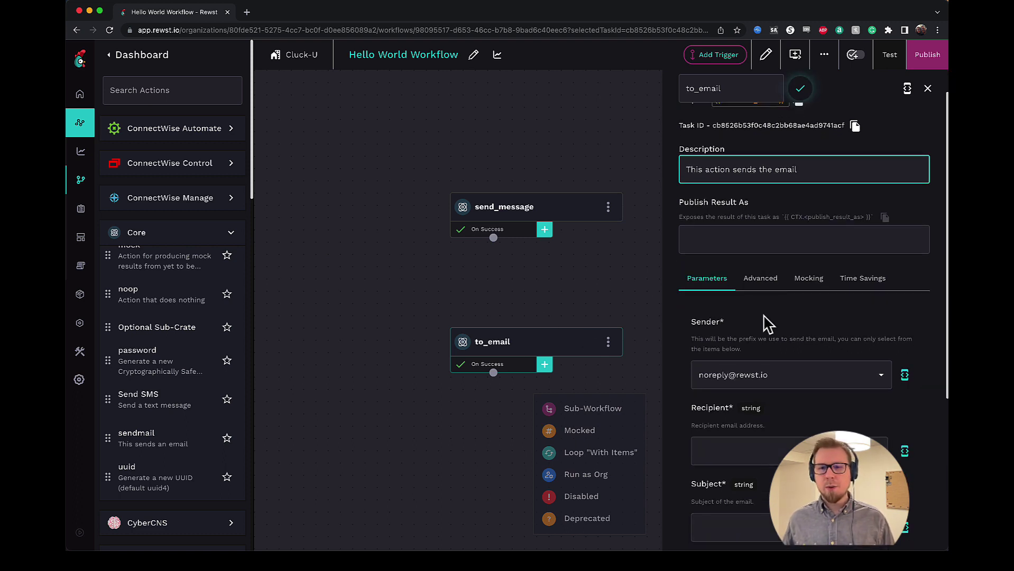
{"action": "scroll", "coordinate": [768, 323], "scroll_direction": "down", "scroll_amount": 3}
{"action": "scroll", "coordinate": [769, 307], "scroll_direction": "down", "scroll_amount": 1}
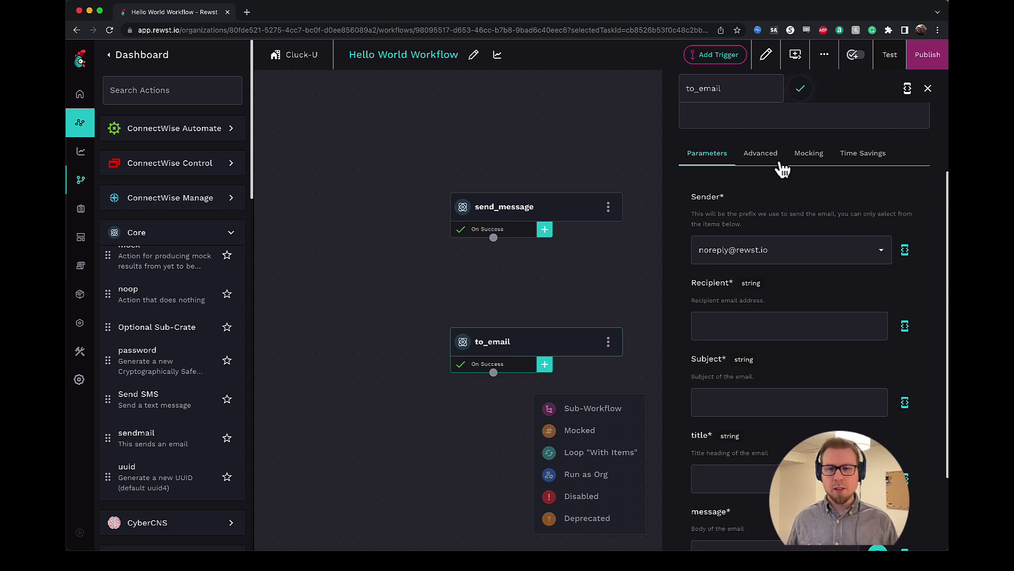
{"action": "scroll", "coordinate": [819, 218], "scroll_direction": "down", "scroll_amount": 2}
{"action": "scroll", "coordinate": [809, 237], "scroll_direction": "down", "scroll_amount": 1}
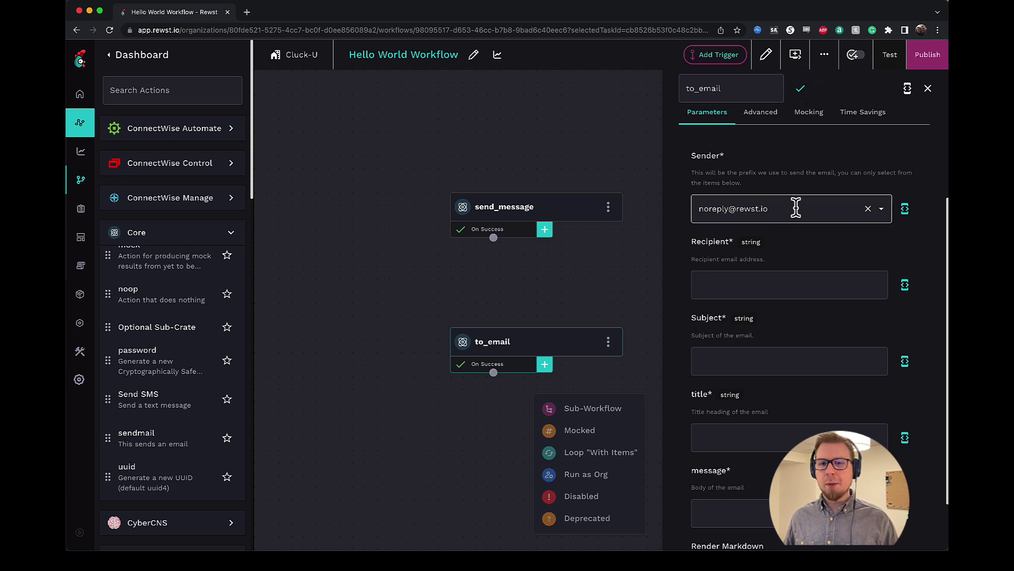
{"action": "scroll", "coordinate": [795, 205], "scroll_direction": "down", "scroll_amount": 1}
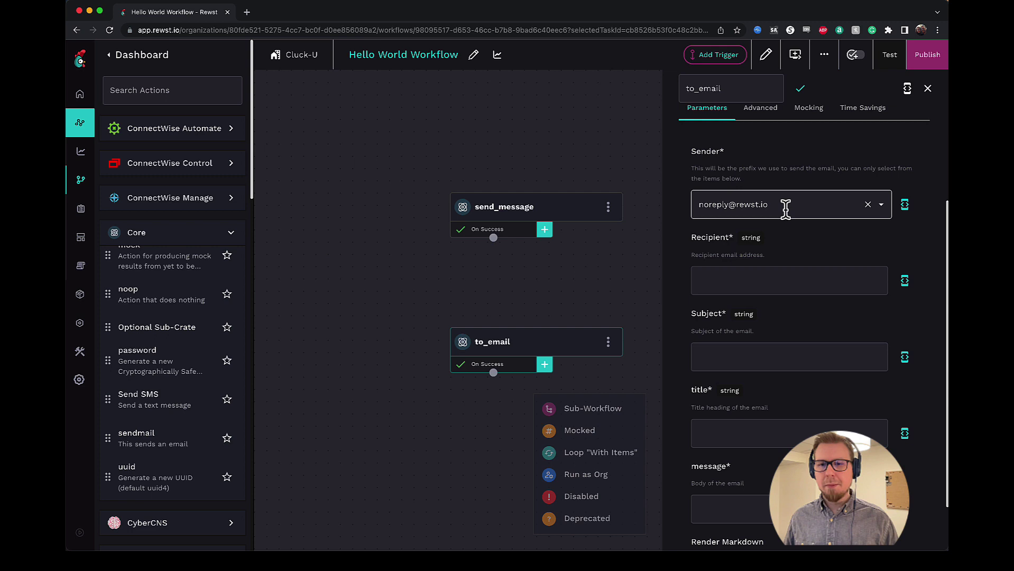
{"action": "scroll", "coordinate": [782, 207], "scroll_direction": "down", "scroll_amount": 3}
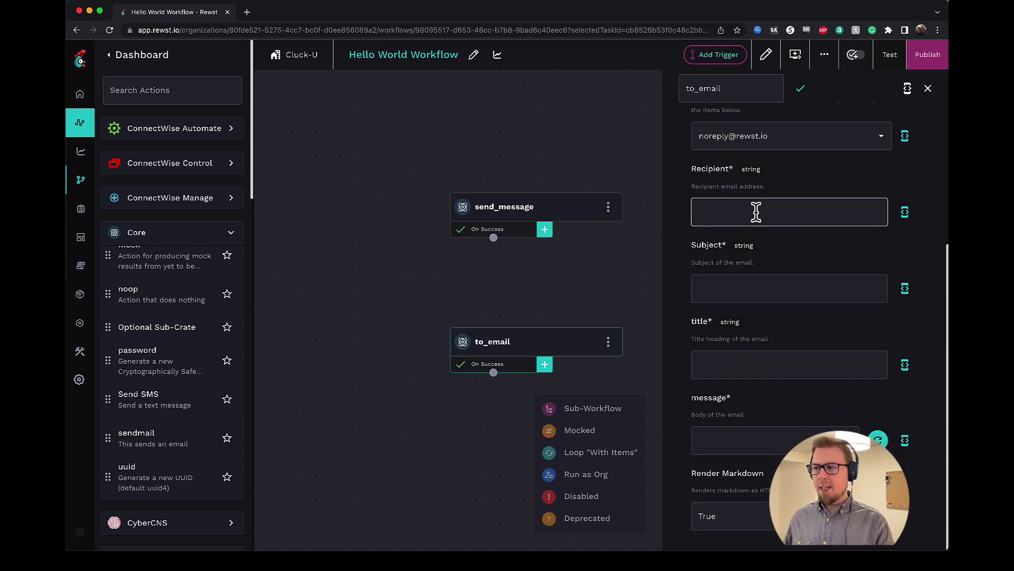
{"action": "left_click", "coordinate": [756, 212]}
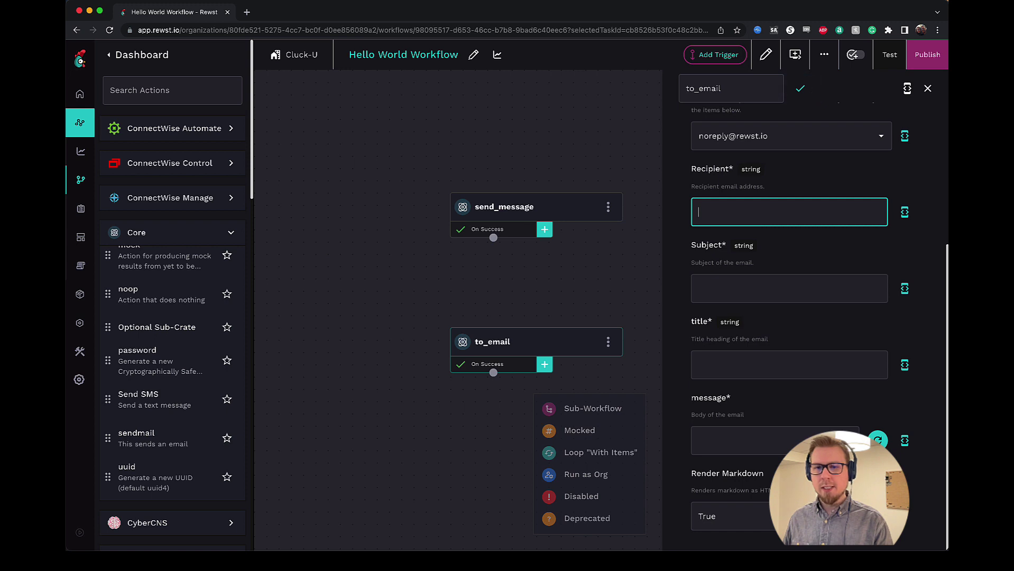
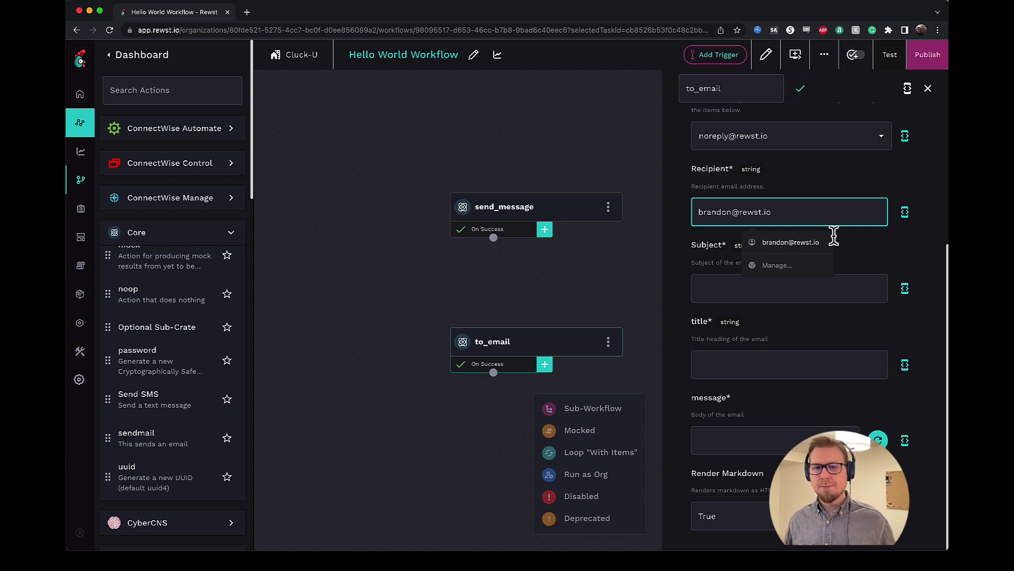
{"action": "left_click", "coordinate": [849, 249]}
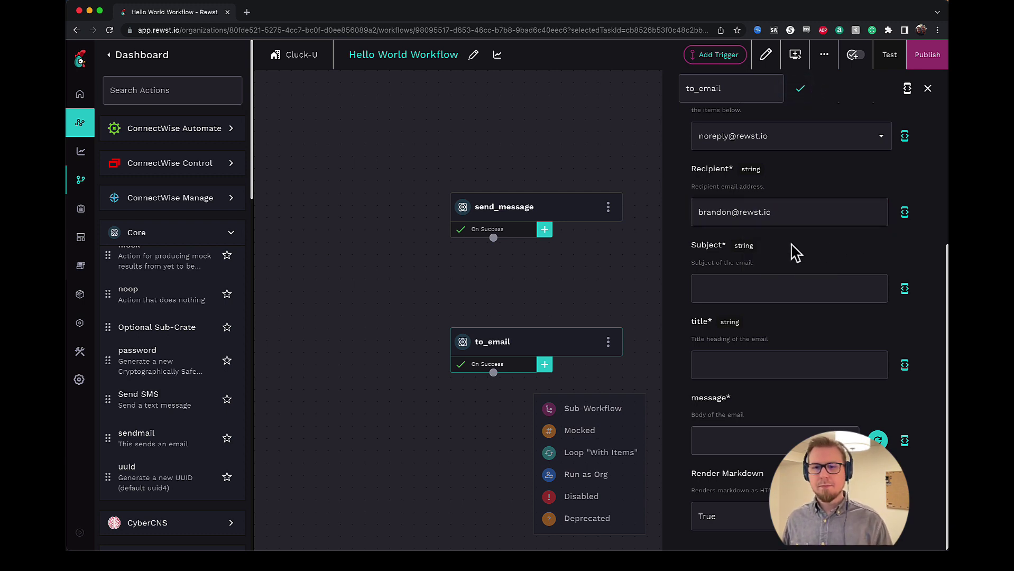
- Set the email subject to 'Hello World!' and the title to 'This is a Test'
{"action": "left_click", "coordinate": [749, 288]}
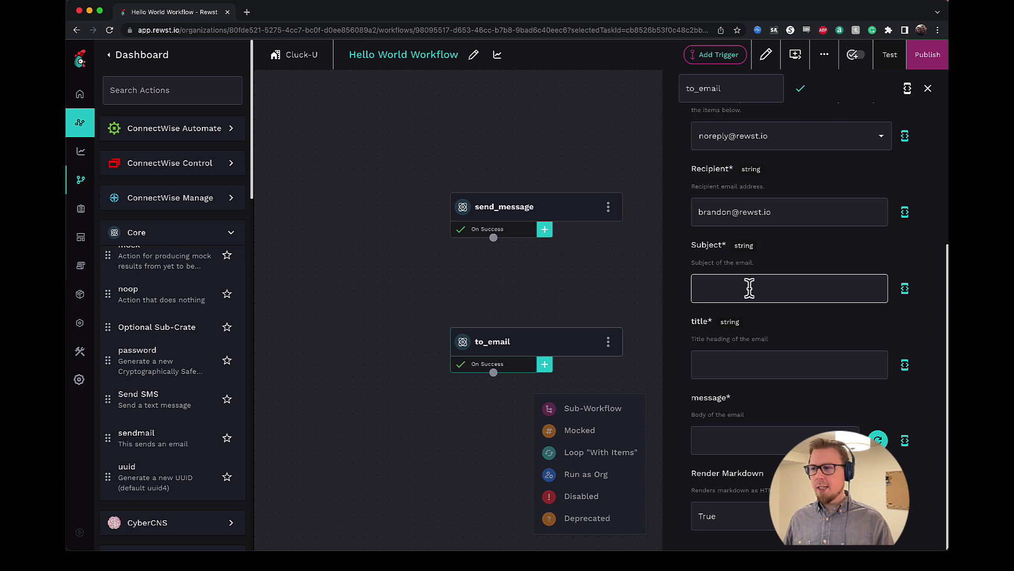
{"action": "left_click", "coordinate": [749, 288]}
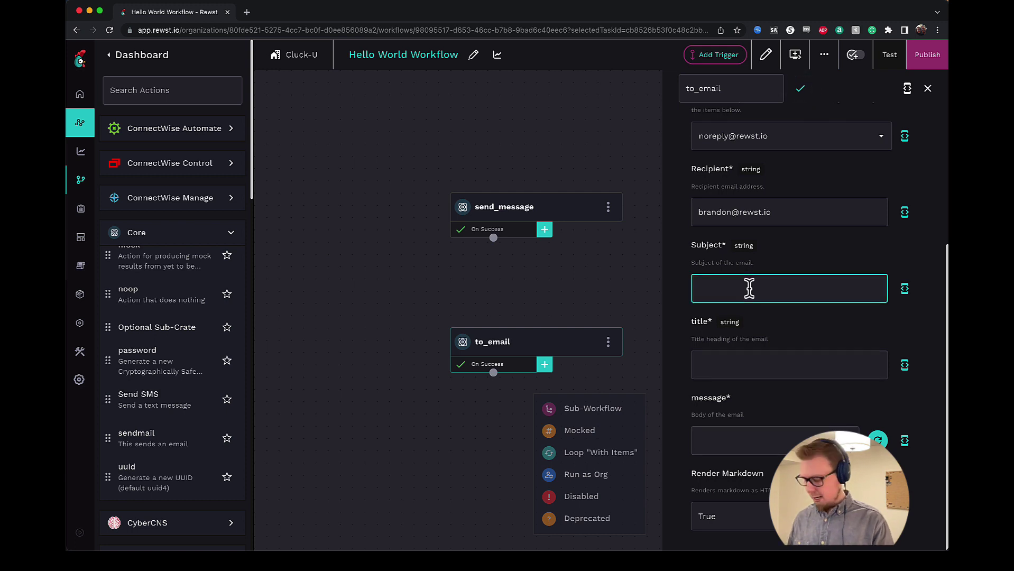
{"action": "type", "text": "Hello World!"}
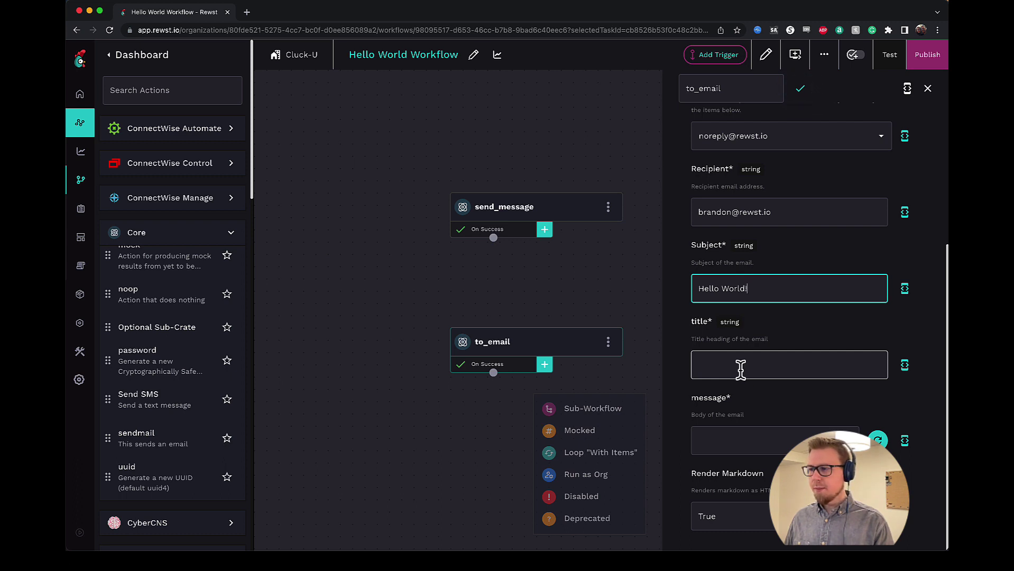
{"action": "left_click", "coordinate": [740, 369]}
{"action": "type", "text": "This is"}
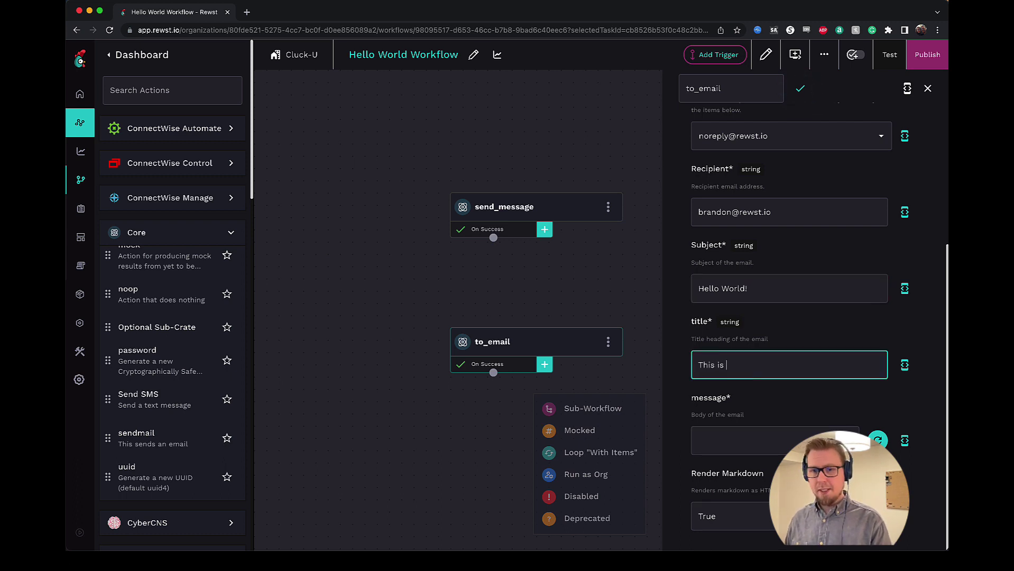
{"action": "key", "text": "BackSpace"}
{"action": "key", "text": "BackSpace"}
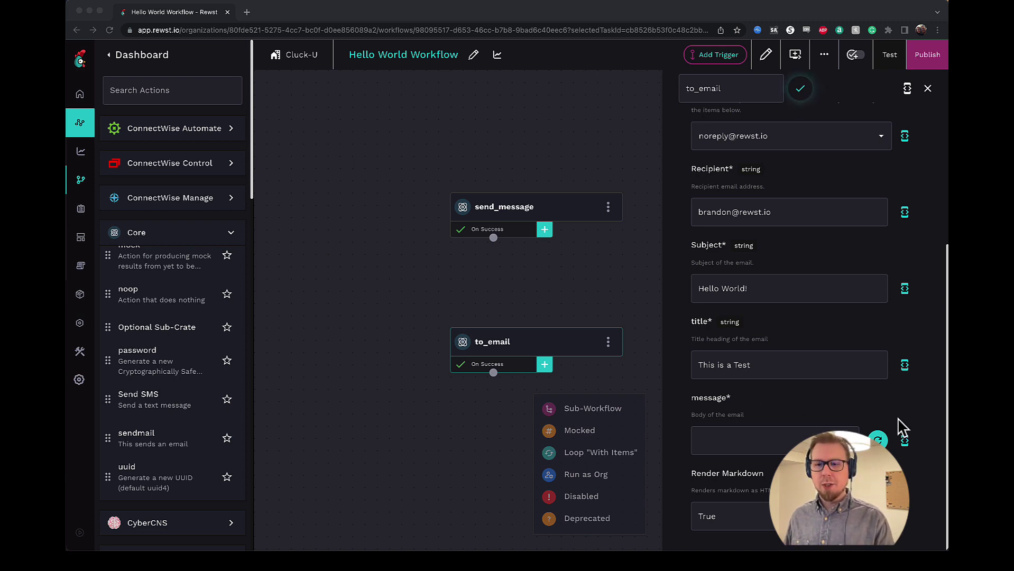
{"action": "left_click", "coordinate": [906, 448]}
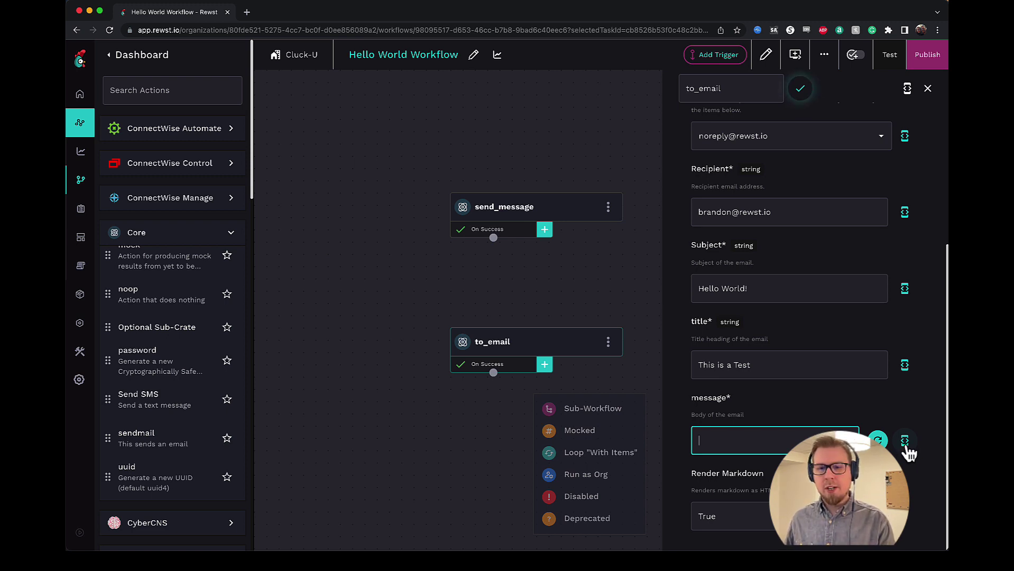
- Set the to_email message body to {{ CTX.send_message }} in the expanded editor
{"action": "left_click", "coordinate": [905, 447]}
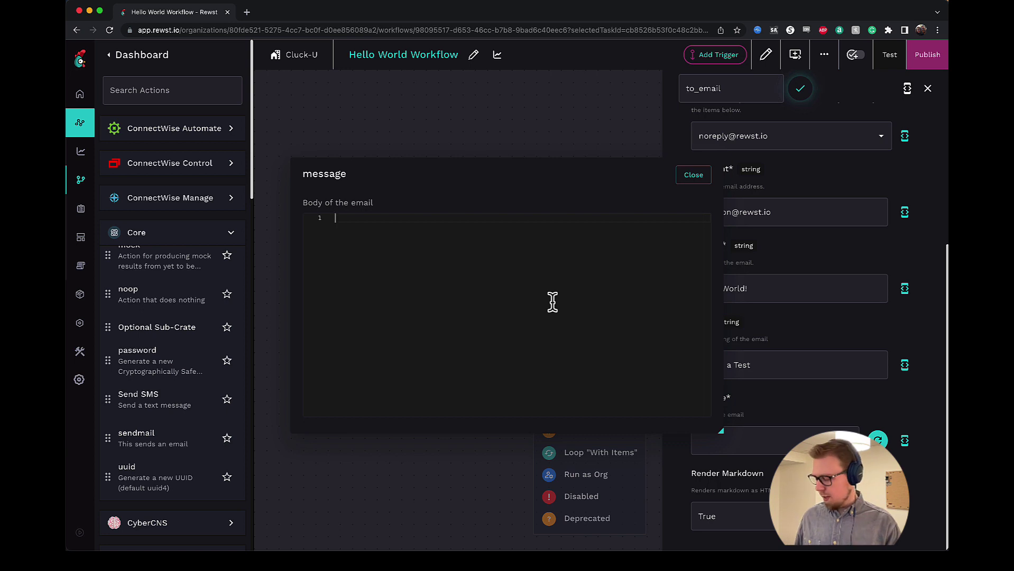
{"action": "type", "text": "{{"}
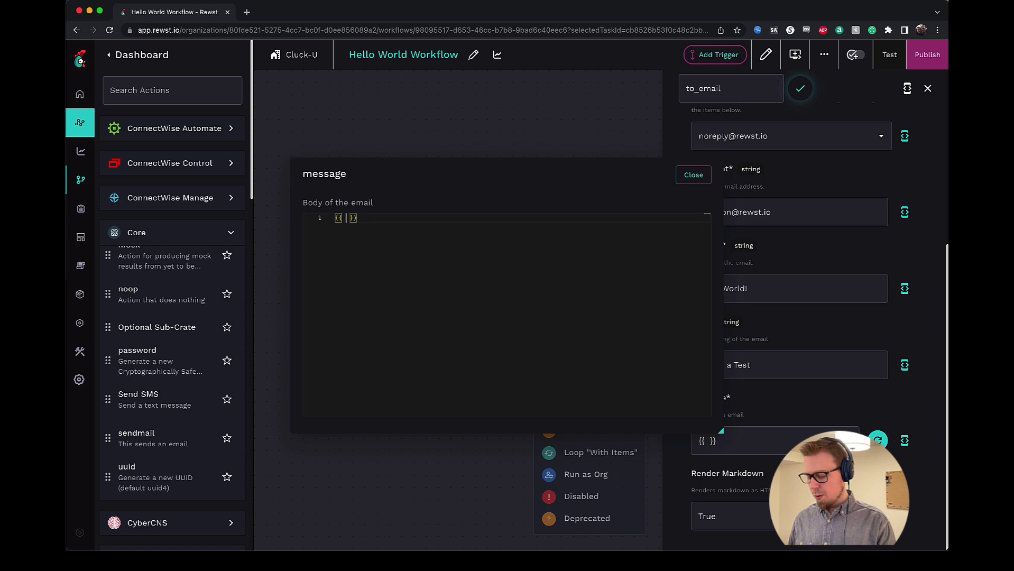
{"action": "type", "text": " CTX."}
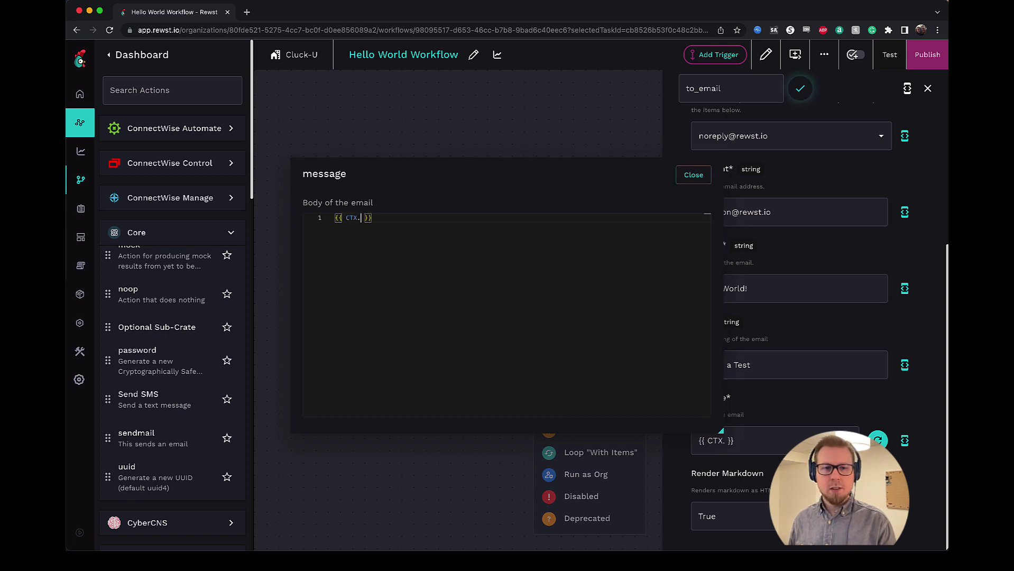
{"action": "type", "text": "send_"}
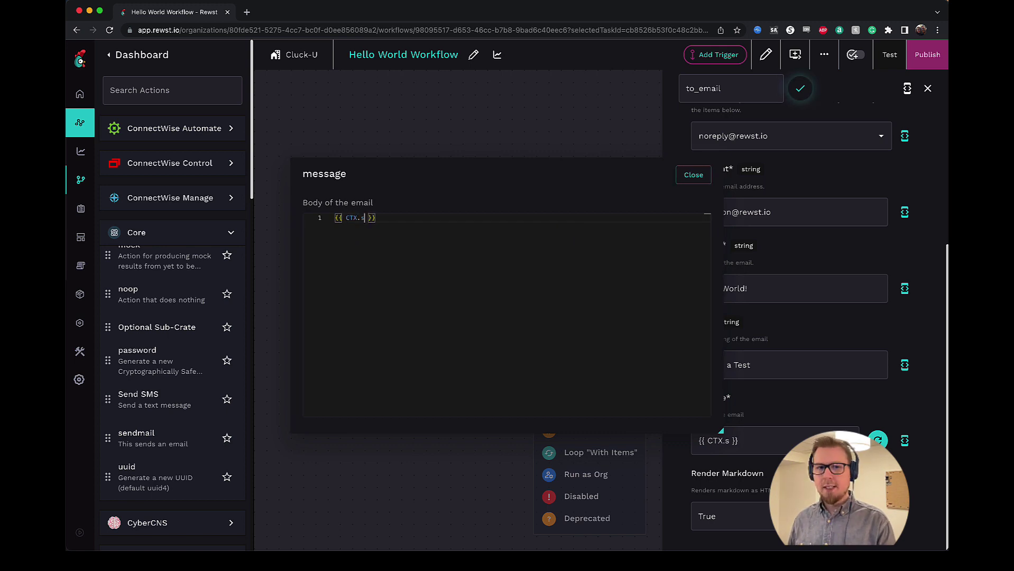
{"action": "type", "text": "message"}
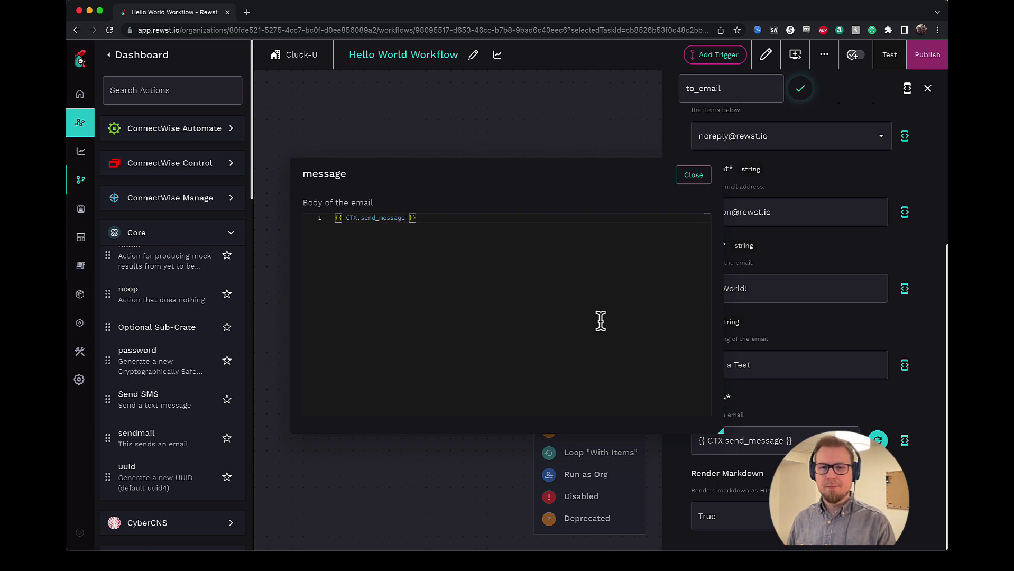
{"action": "left_click", "coordinate": [693, 178]}
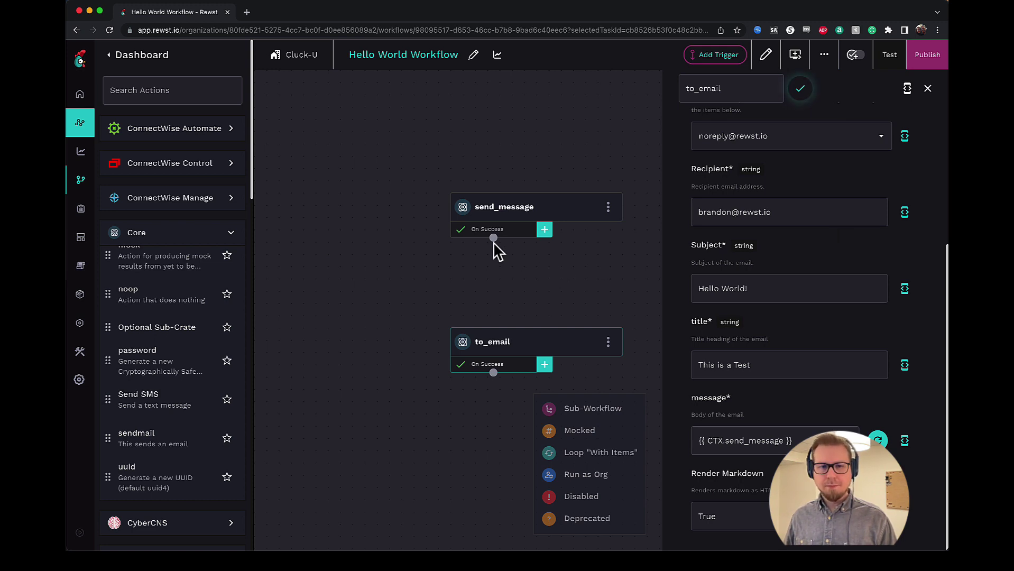
- Connect send_message's On Success handle to to_email and view the transition settings
{"action": "left_click_drag", "start_coordinate": [494, 239], "coordinate": [495, 336]}
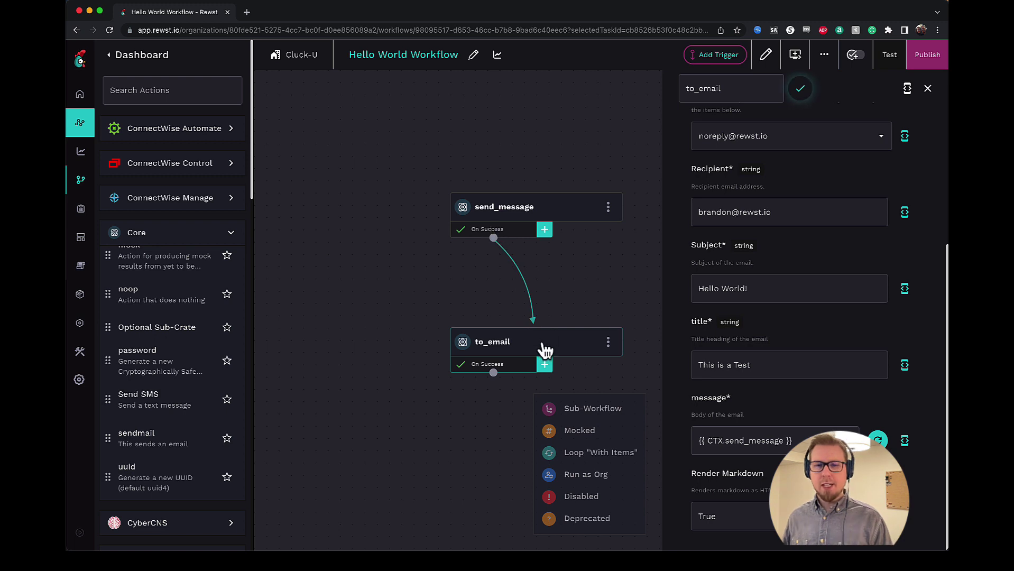
{"action": "left_click", "coordinate": [518, 232]}
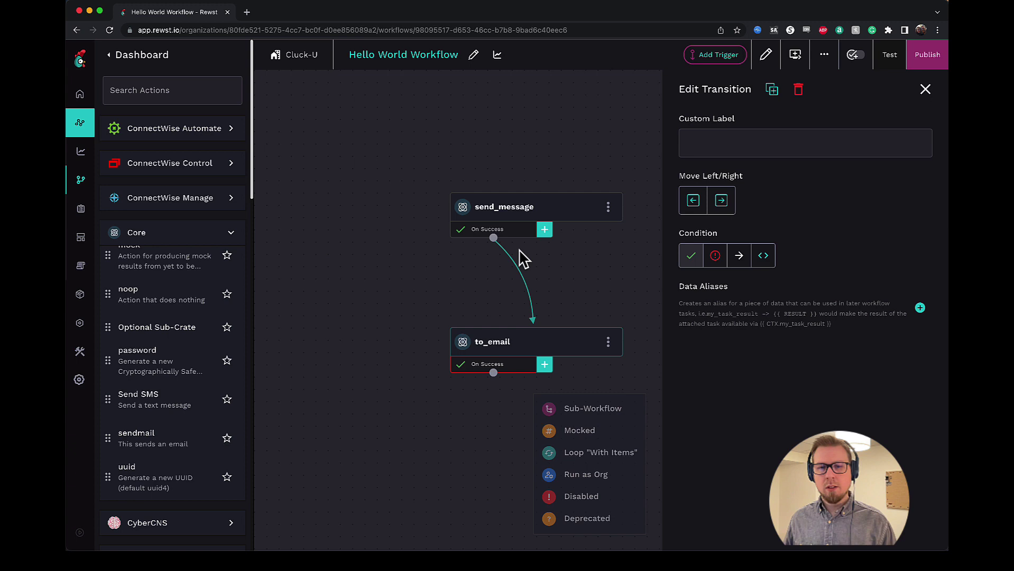
{"action": "left_click", "coordinate": [516, 235]}
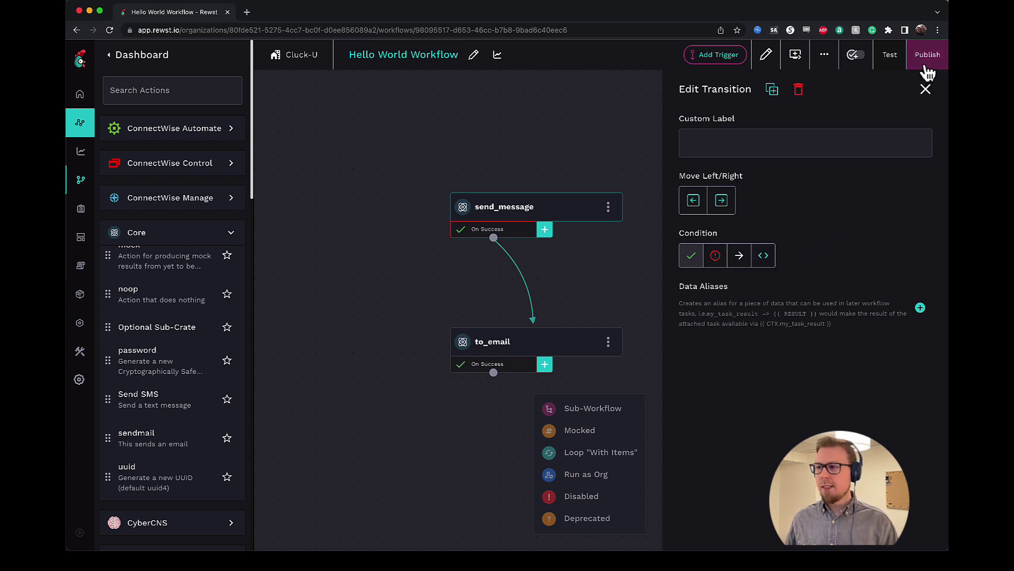
- Publish the Hello World Workflow changes and close the task settings panel
{"action": "left_click", "coordinate": [557, 351]}
{"action": "scroll", "coordinate": [730, 296], "scroll_direction": "down", "scroll_amount": 5}
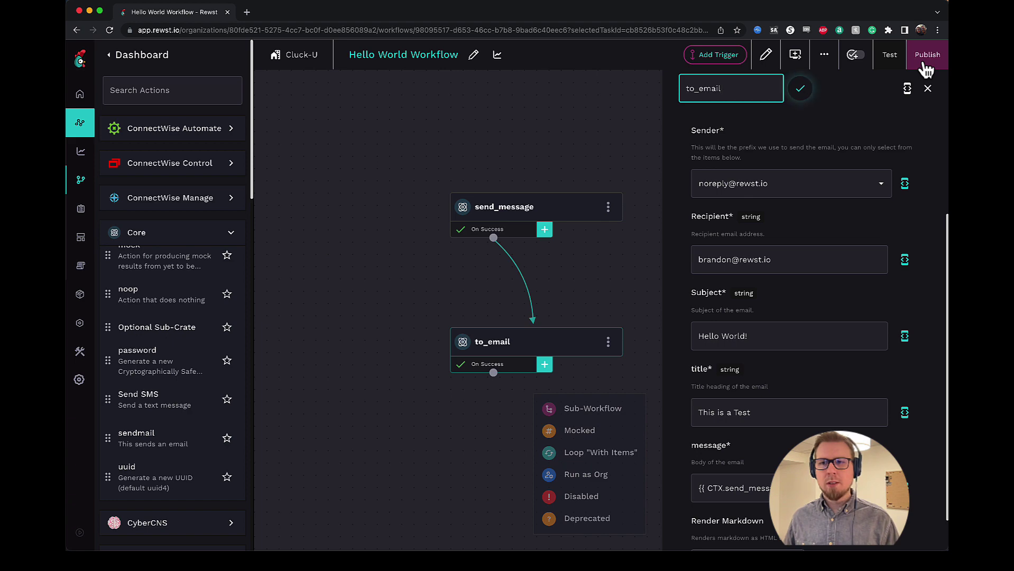
{"action": "left_click", "coordinate": [925, 68]}
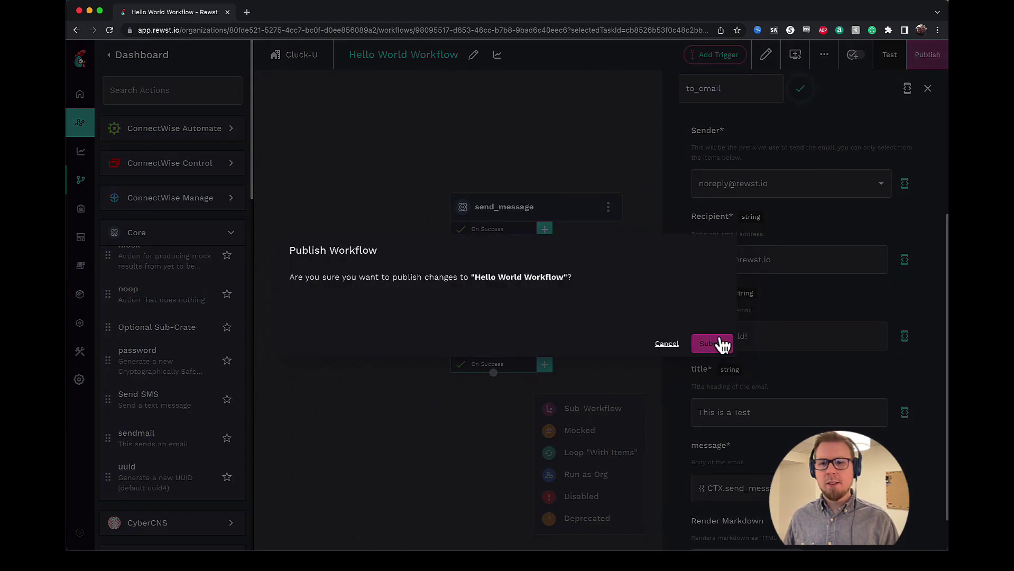
{"action": "left_click", "coordinate": [720, 347]}
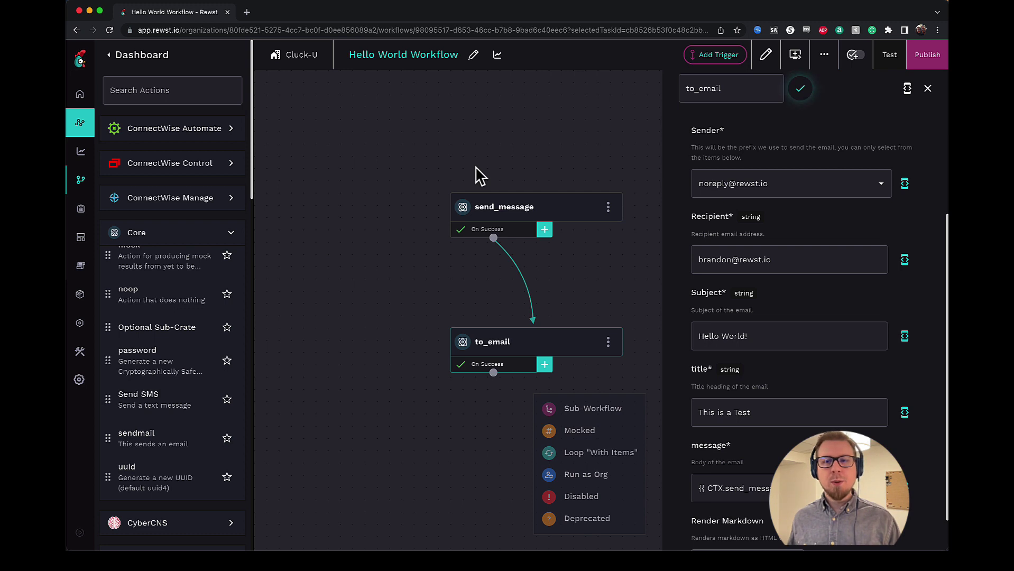
{"action": "left_click", "coordinate": [927, 88]}
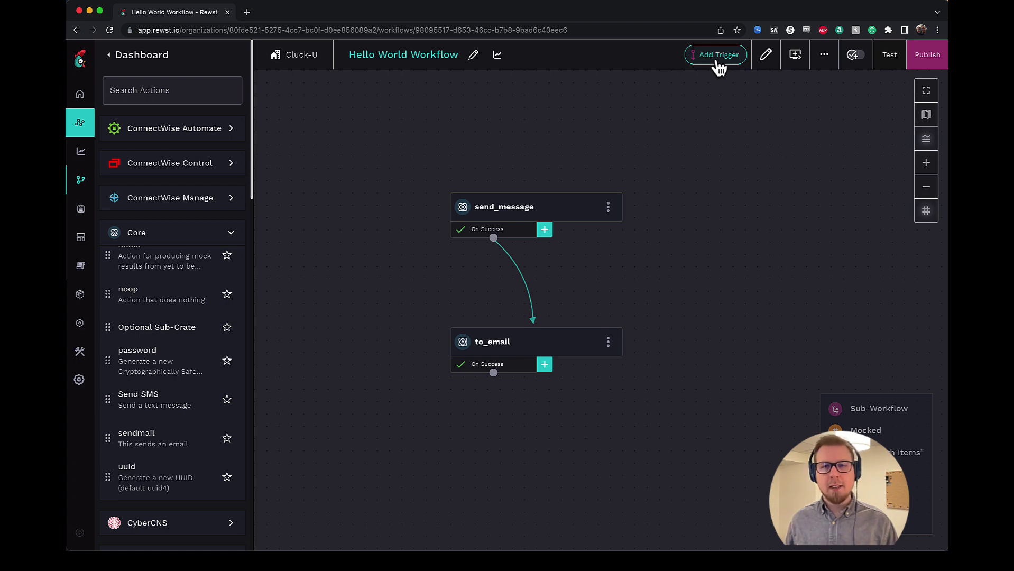
- Add a new trigger named 'Hello World Trigger' and enable it
{"action": "left_click", "coordinate": [718, 55]}
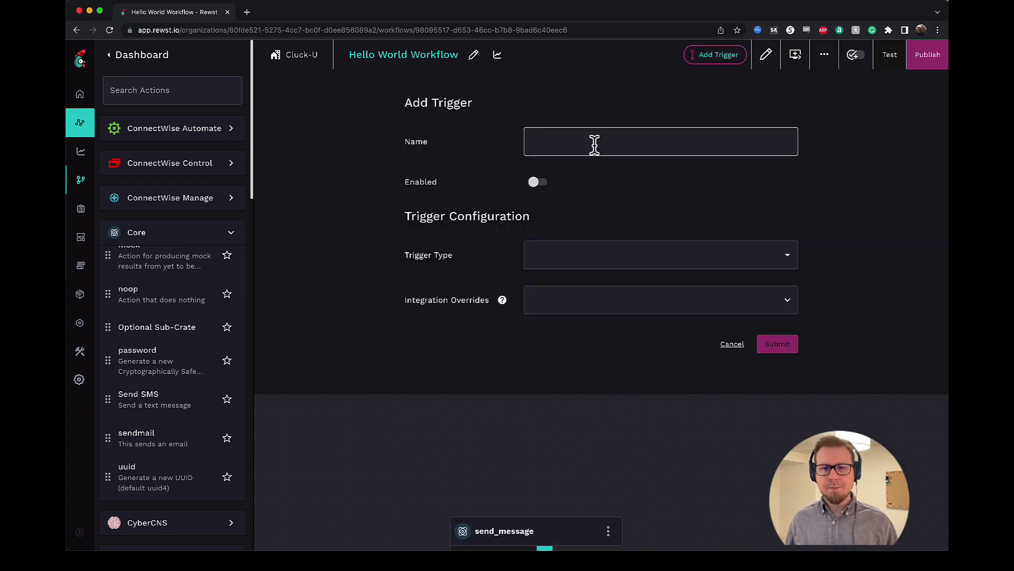
{"action": "left_click", "coordinate": [594, 143]}
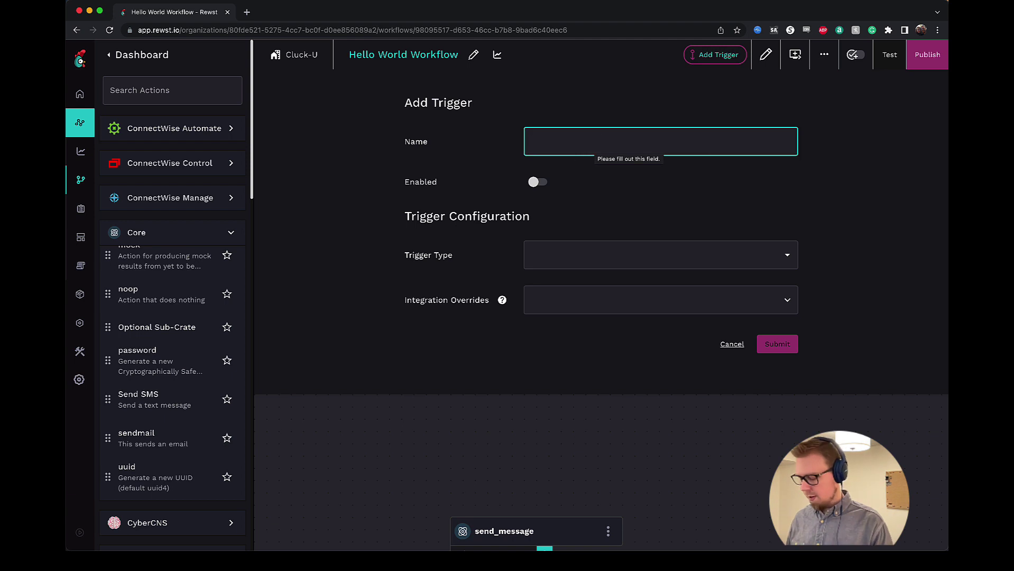
{"action": "type", "text": "Hello World T"}
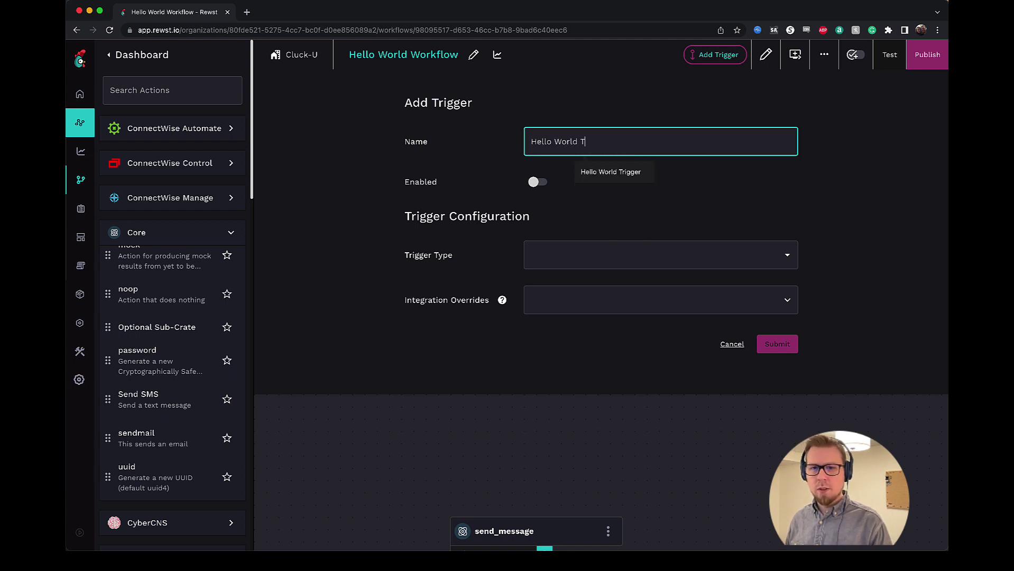
{"action": "type", "text": "rigger"}
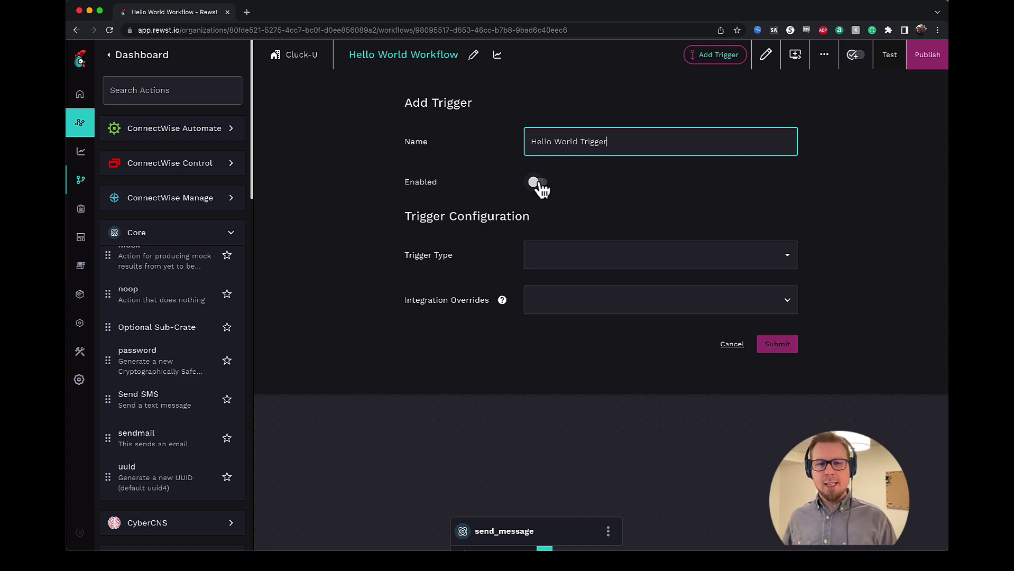
{"action": "left_click", "coordinate": [539, 184]}
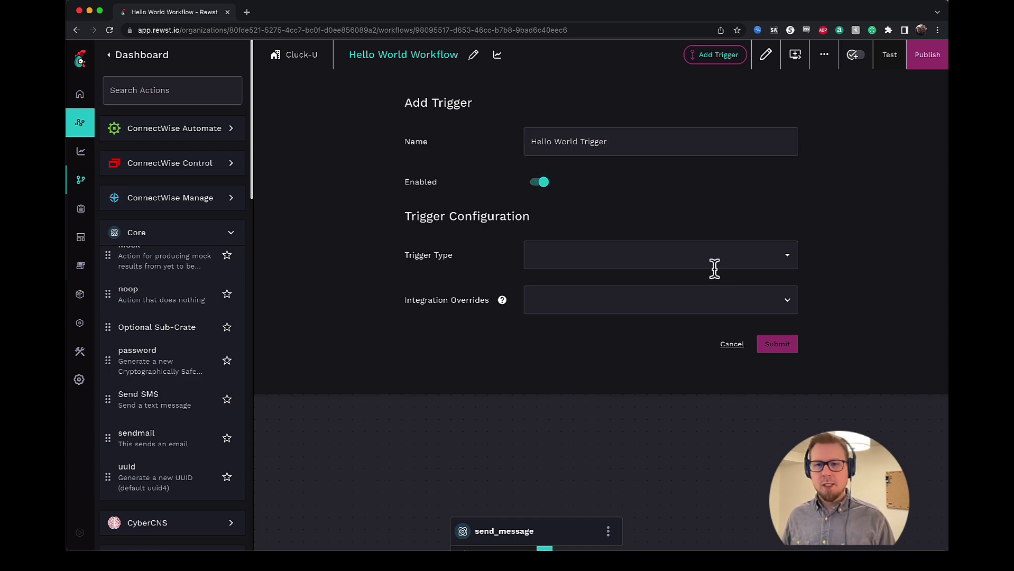
- Set the trigger type to Core - Form Submission by filtering on 'Form'
{"action": "left_click", "coordinate": [684, 259]}
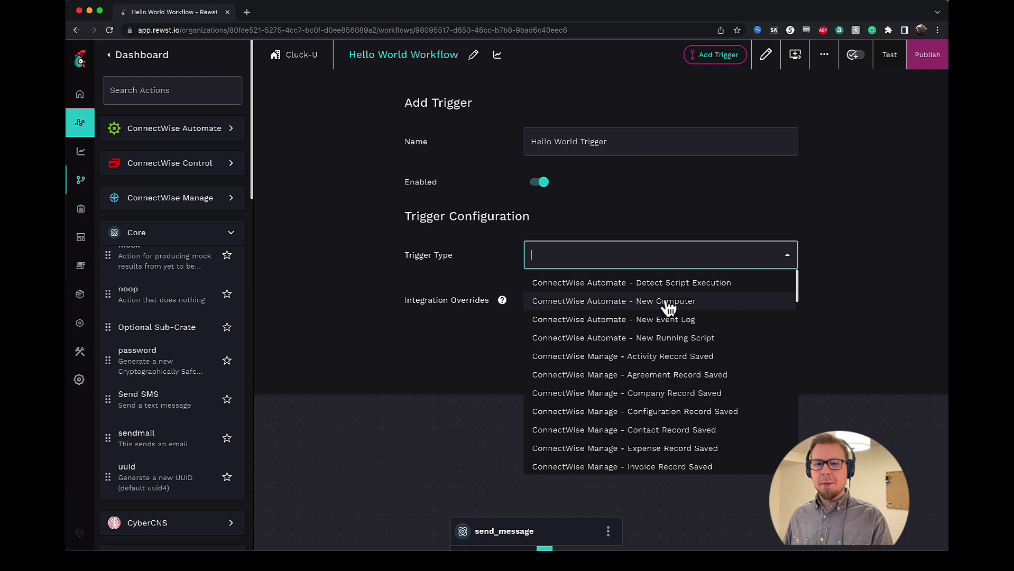
{"action": "scroll", "coordinate": [650, 325], "scroll_direction": "down", "scroll_amount": 3}
{"action": "scroll", "coordinate": [650, 326], "scroll_direction": "down", "scroll_amount": 10}
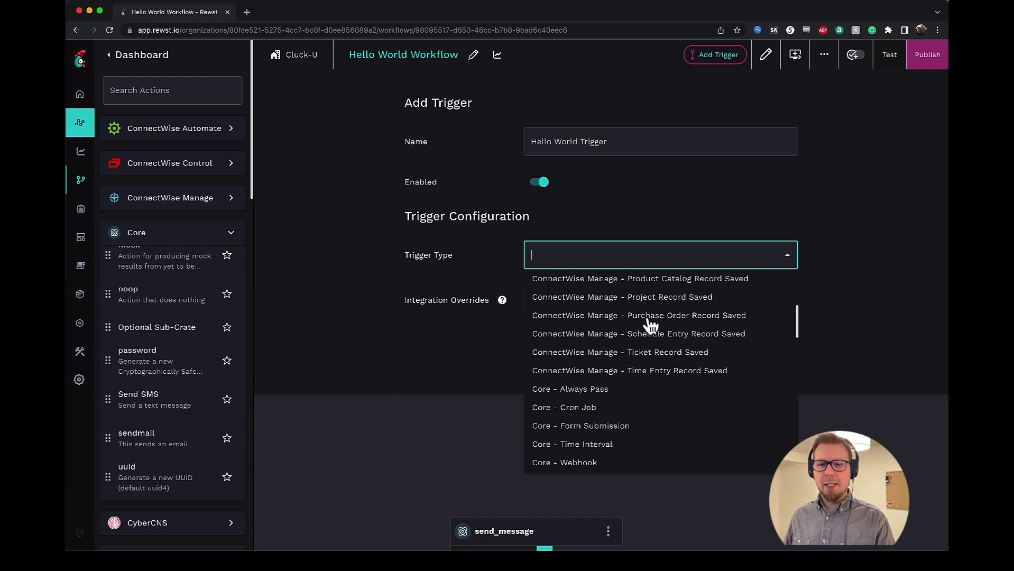
{"action": "scroll", "coordinate": [650, 326], "scroll_direction": "down", "scroll_amount": 10}
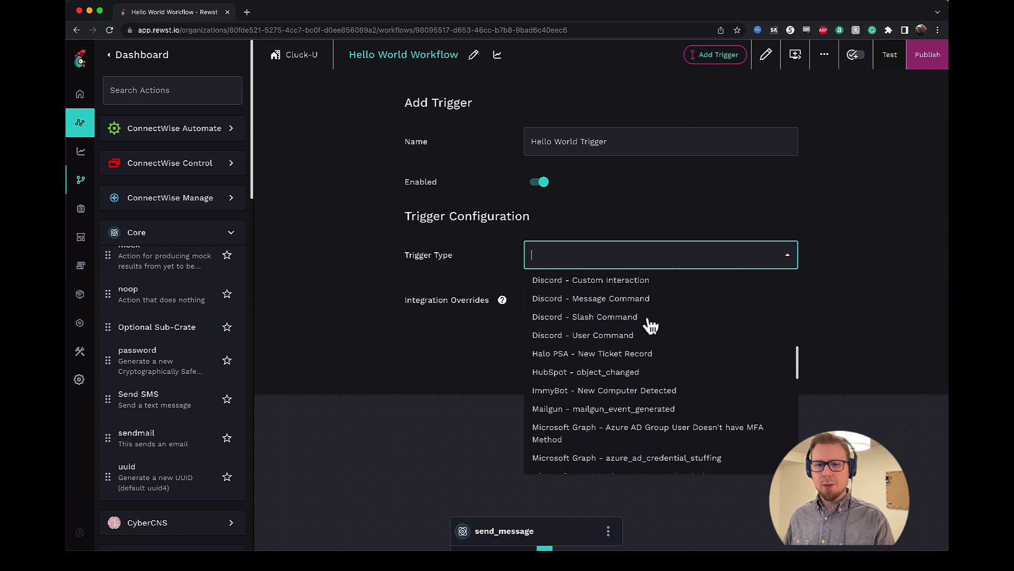
{"action": "scroll", "coordinate": [650, 326], "scroll_direction": "down", "scroll_amount": 10}
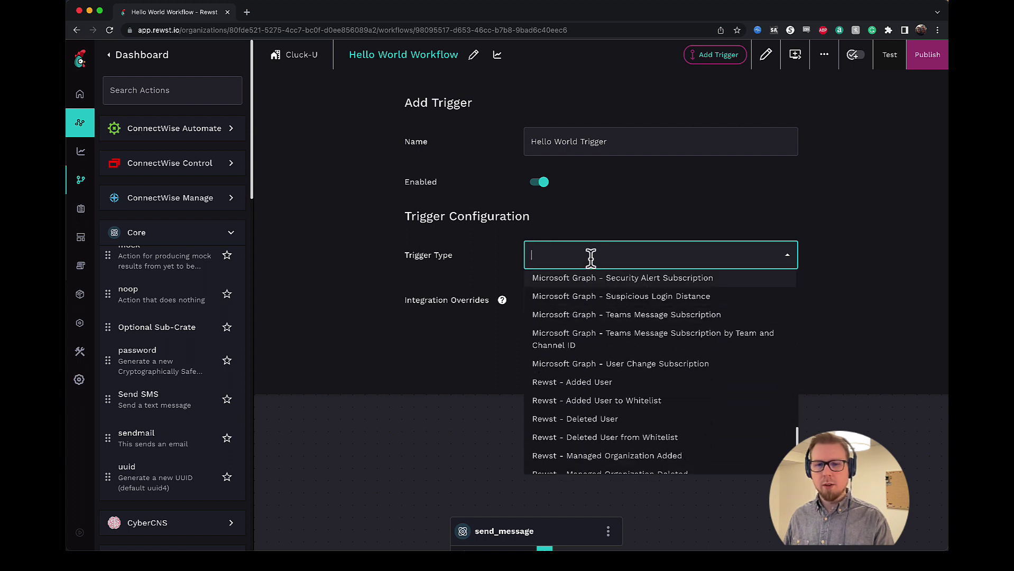
{"action": "type", "text": "Form"}
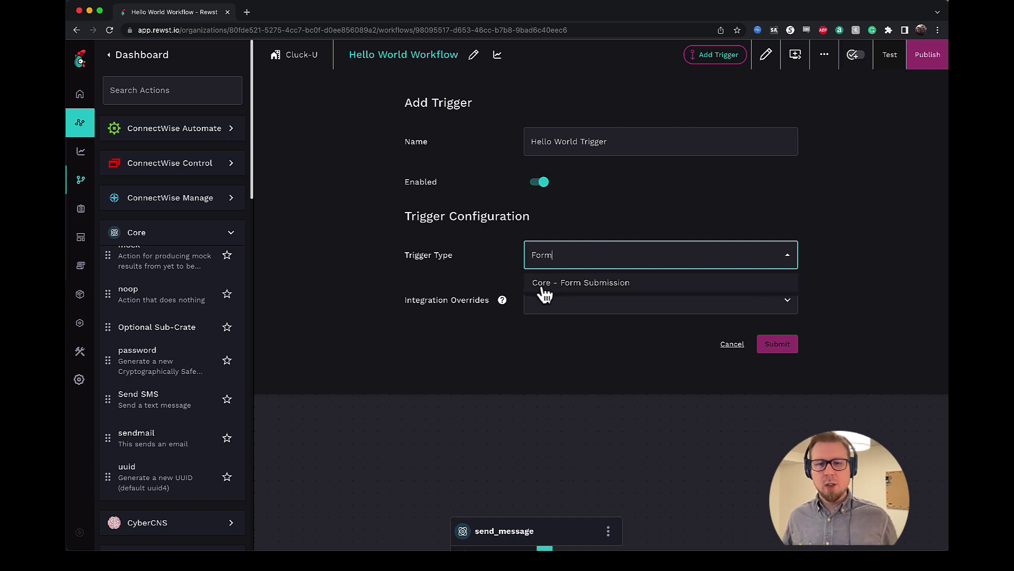
{"action": "left_click", "coordinate": [607, 286]}
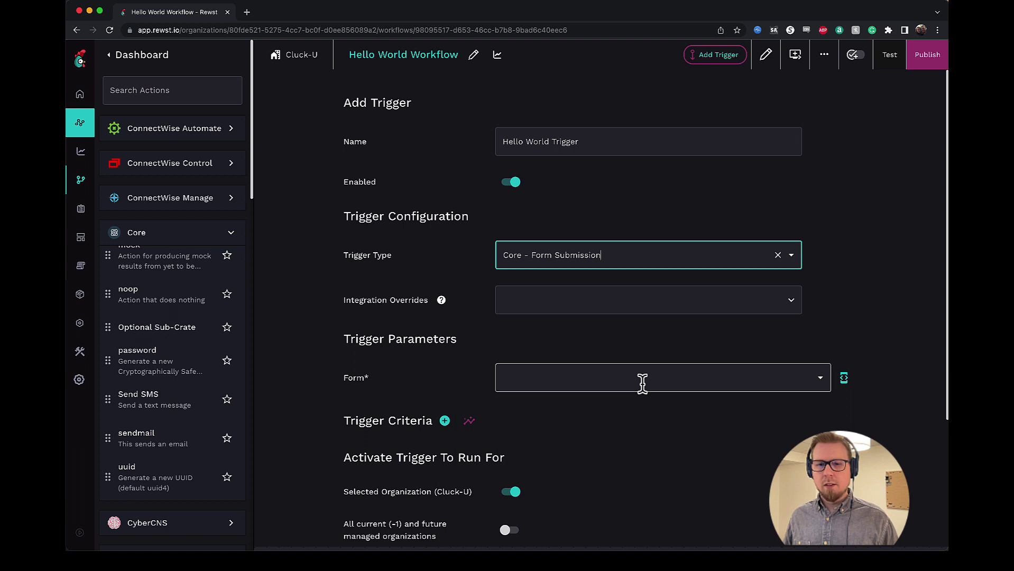
- Select Hello World Form as the form for the Hello World Trigger
{"action": "scroll", "coordinate": [642, 381], "scroll_direction": "down", "scroll_amount": 3}
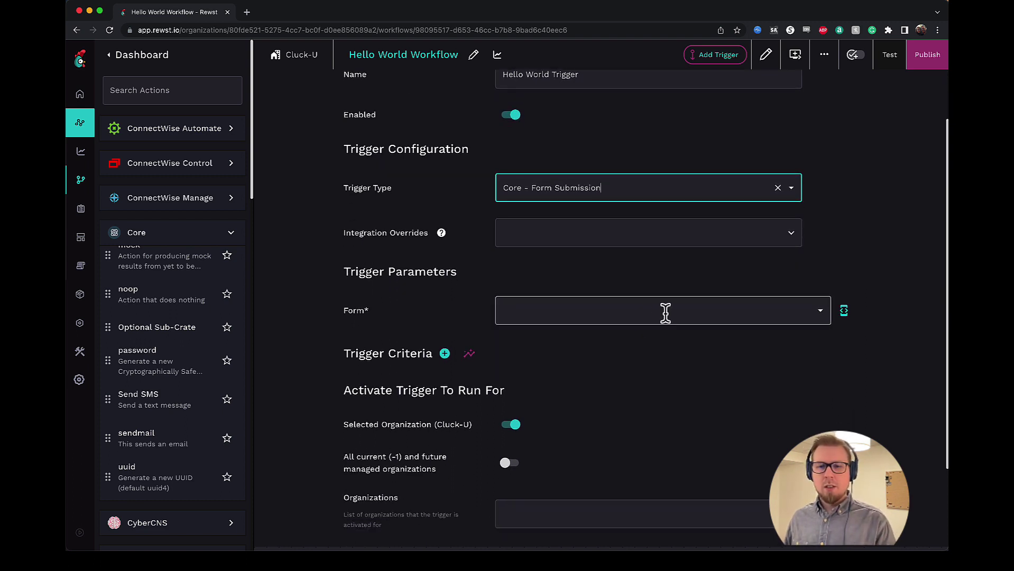
{"action": "left_click", "coordinate": [665, 312]}
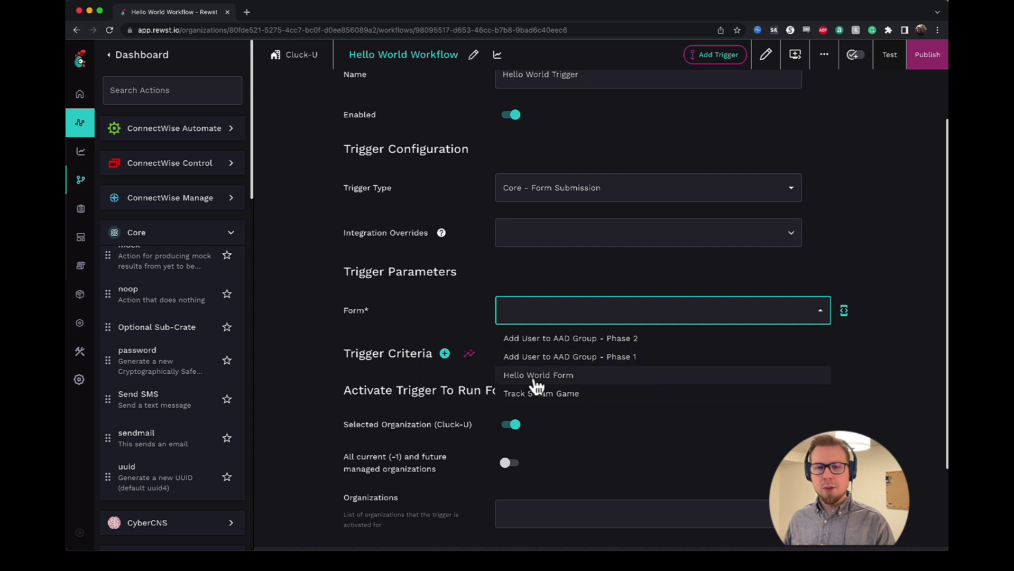
{"action": "left_click", "coordinate": [575, 377]}
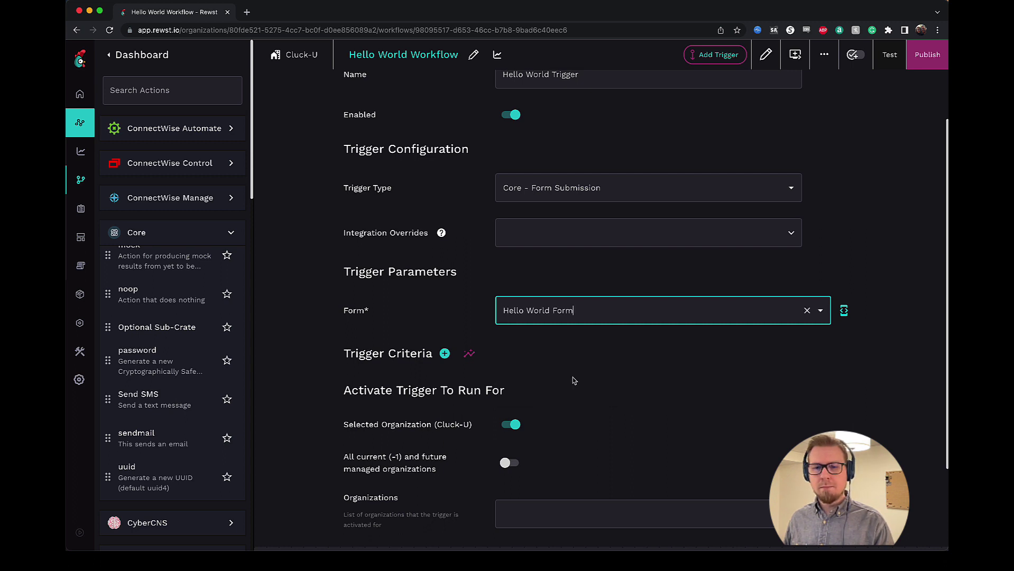
{"action": "scroll", "coordinate": [703, 358], "scroll_direction": "down", "scroll_amount": 1}
{"action": "scroll", "coordinate": [699, 349], "scroll_direction": "down", "scroll_amount": 2}
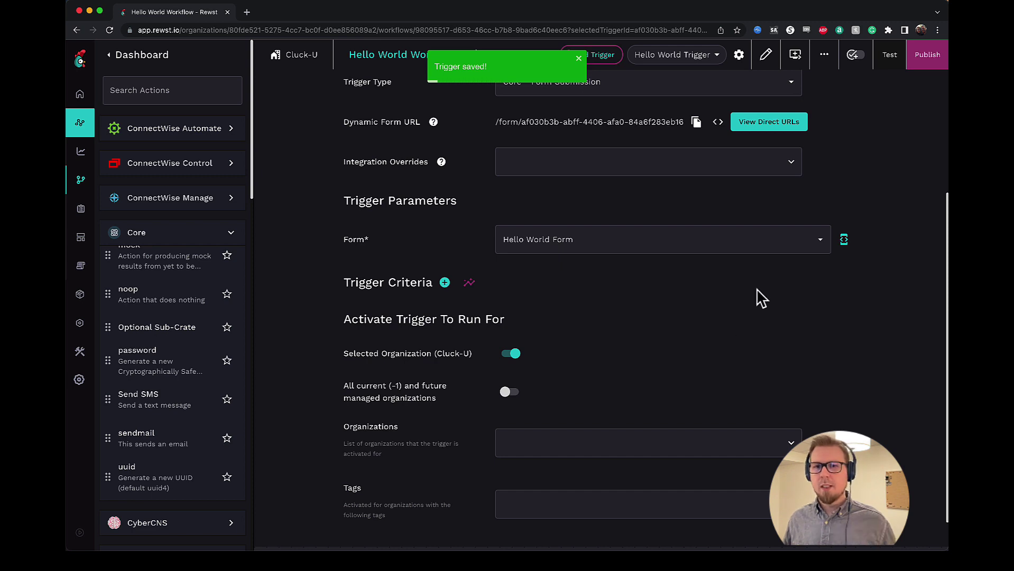
- Publish the Hello World Workflow and close the trigger settings
{"action": "left_click", "coordinate": [921, 68]}
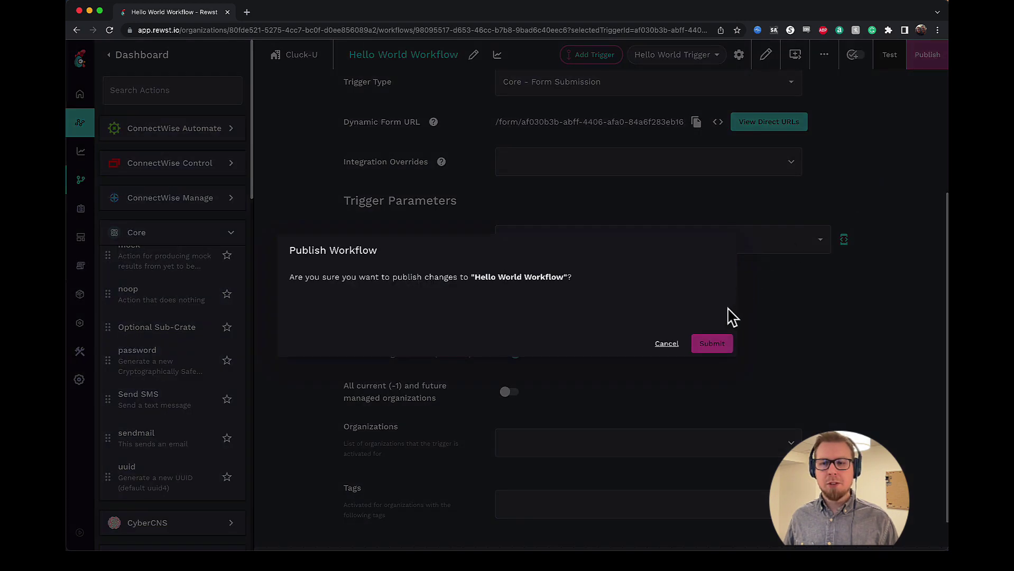
{"action": "left_click", "coordinate": [709, 348]}
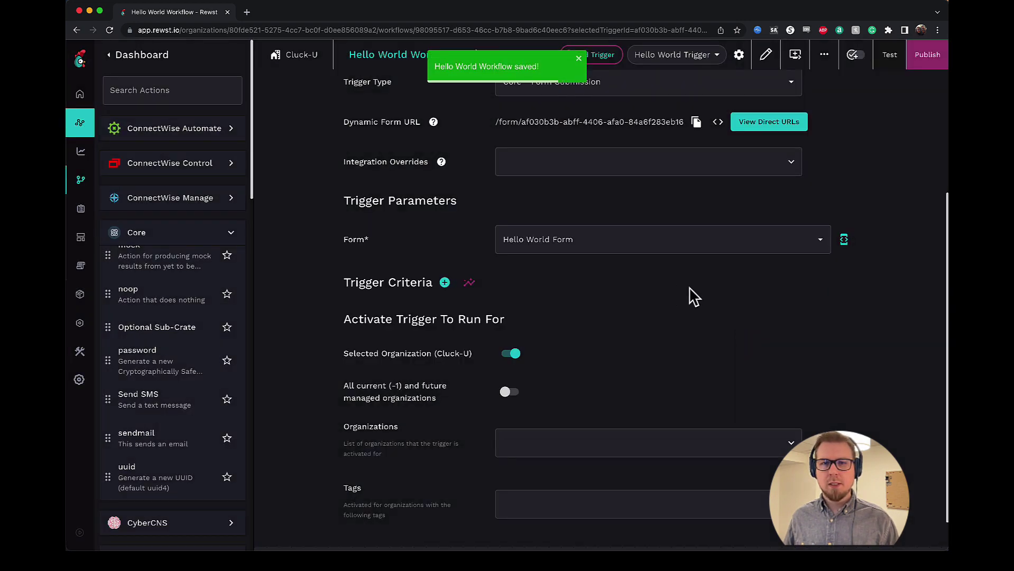
{"action": "left_click", "coordinate": [739, 55]}
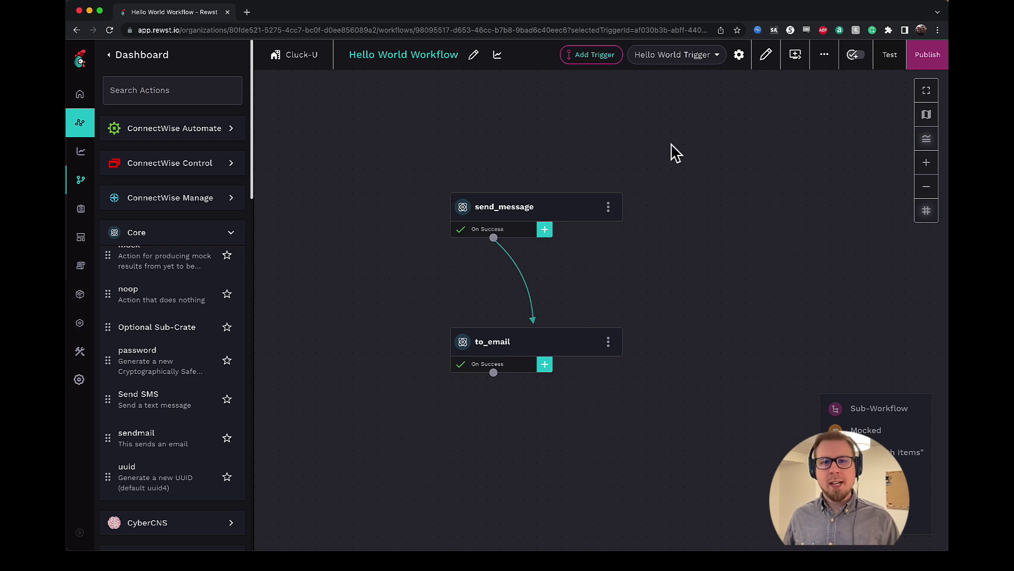
- Reopen the trigger settings and view the Hello World Form's direct URLs
{"action": "left_click", "coordinate": [739, 55]}
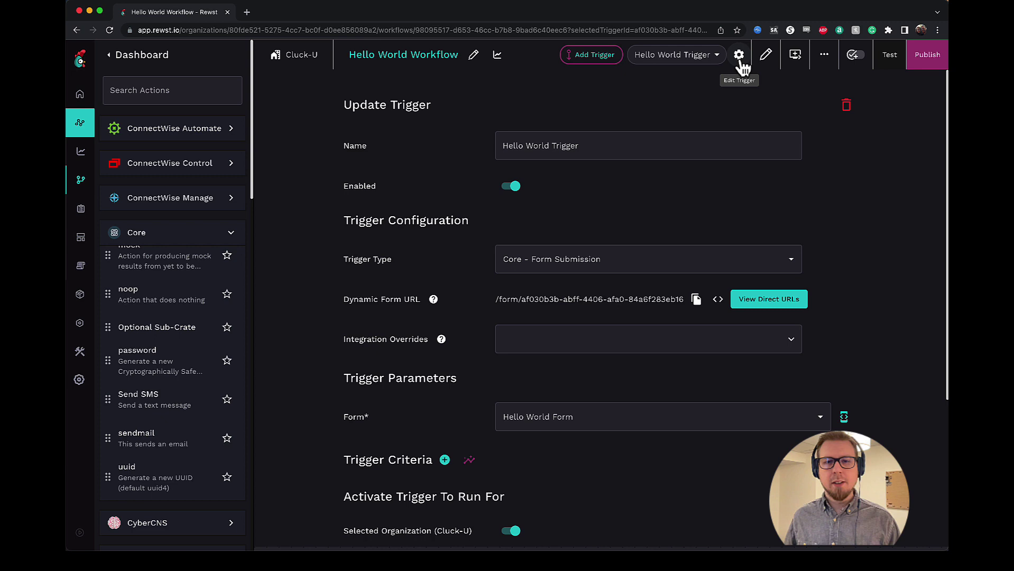
{"action": "scroll", "coordinate": [592, 198], "scroll_direction": "down", "scroll_amount": 2}
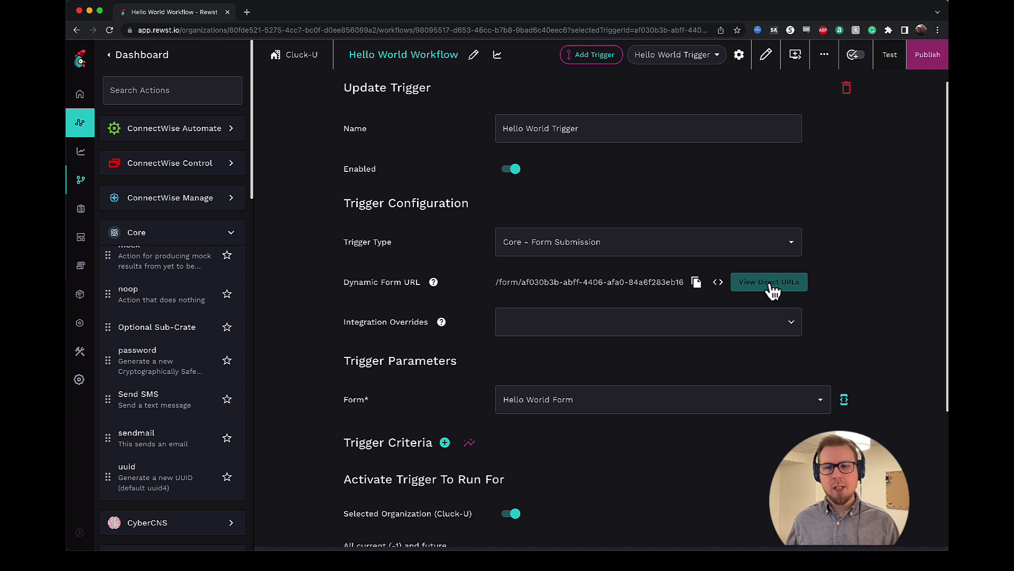
{"action": "left_click", "coordinate": [765, 290]}
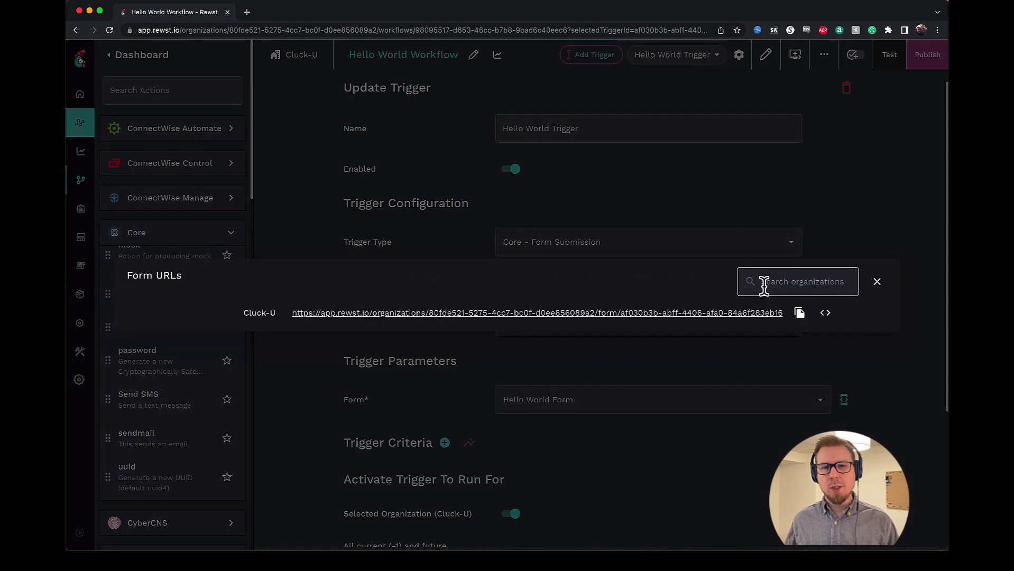
- Open the Hello World Form in a new tab and submit it with 'Hello World!' as the message
{"action": "left_click", "coordinate": [586, 313]}
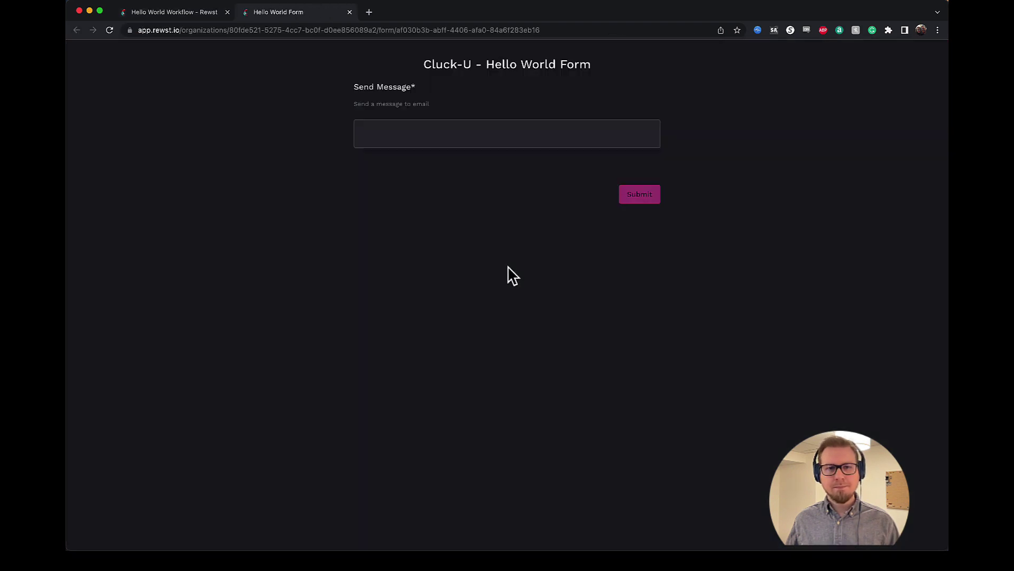
{"action": "left_click", "coordinate": [480, 142]}
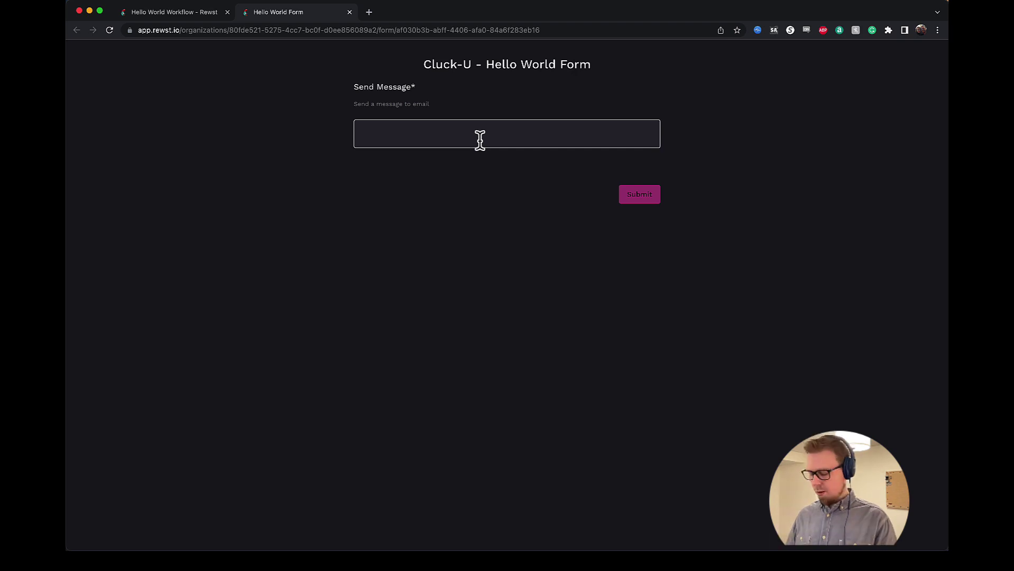
{"action": "left_click", "coordinate": [479, 129]}
{"action": "type", "text": "Hello World!"}
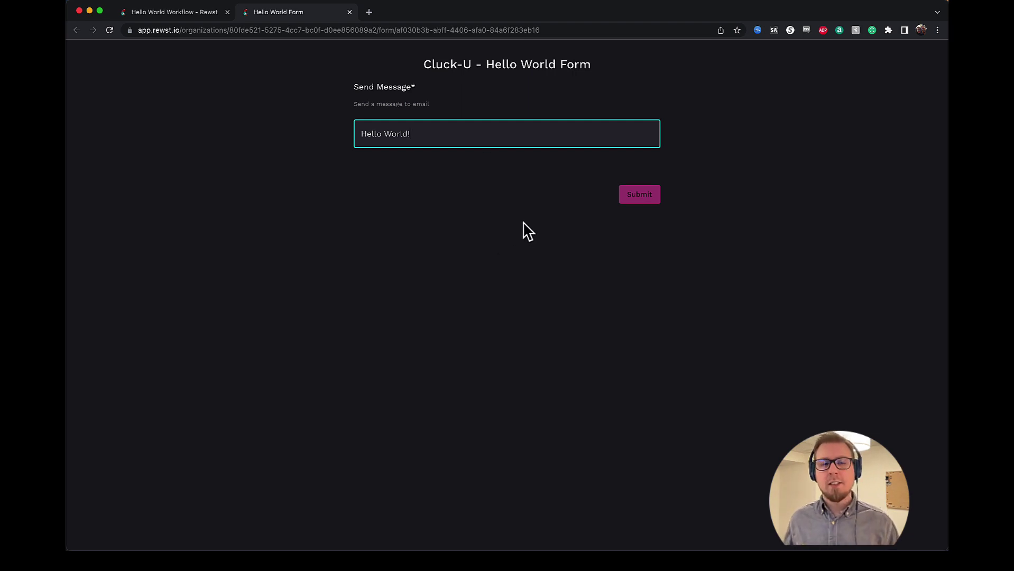
{"action": "left_click", "coordinate": [638, 206]}
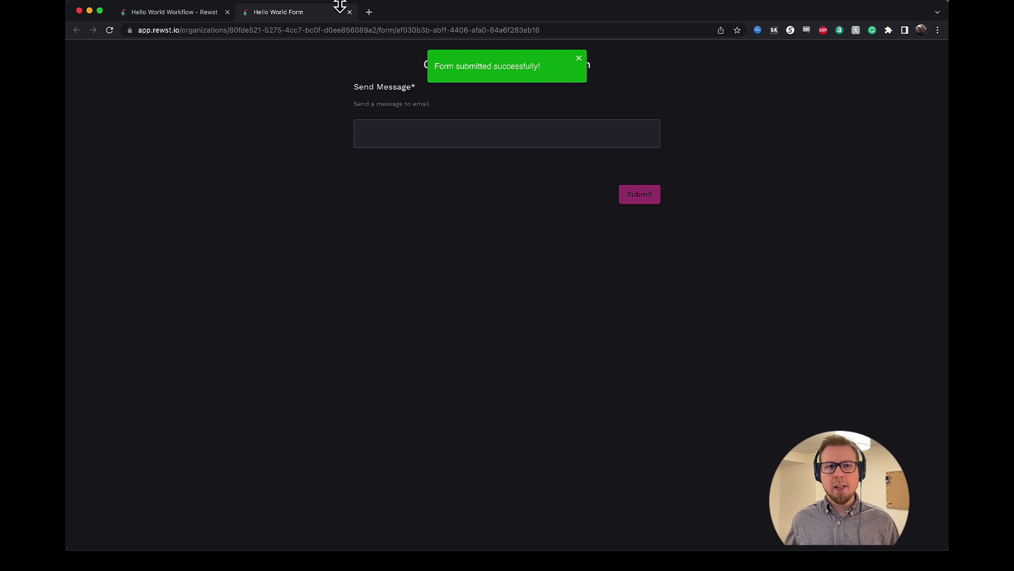
- Load outlook.office.com in a new tab and open the Hello World! email
{"action": "left_click", "coordinate": [369, 12]}
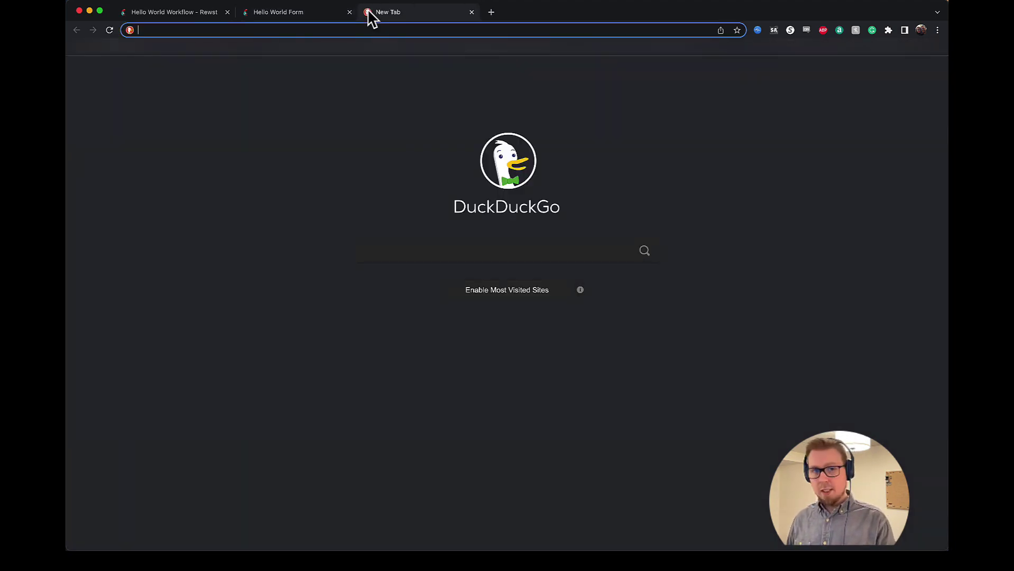
{"action": "type", "text": "out"}
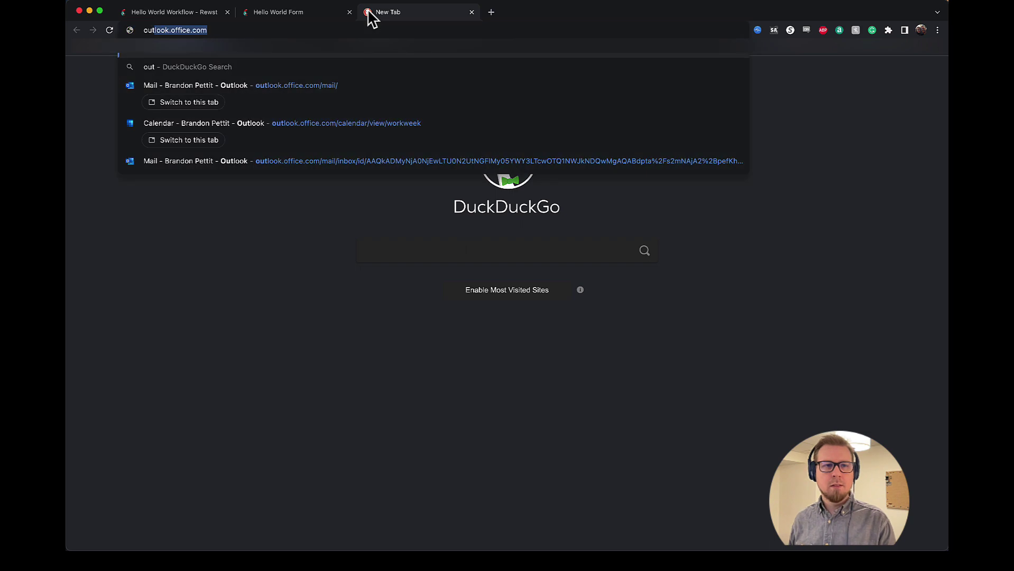
{"action": "key", "text": "Return"}
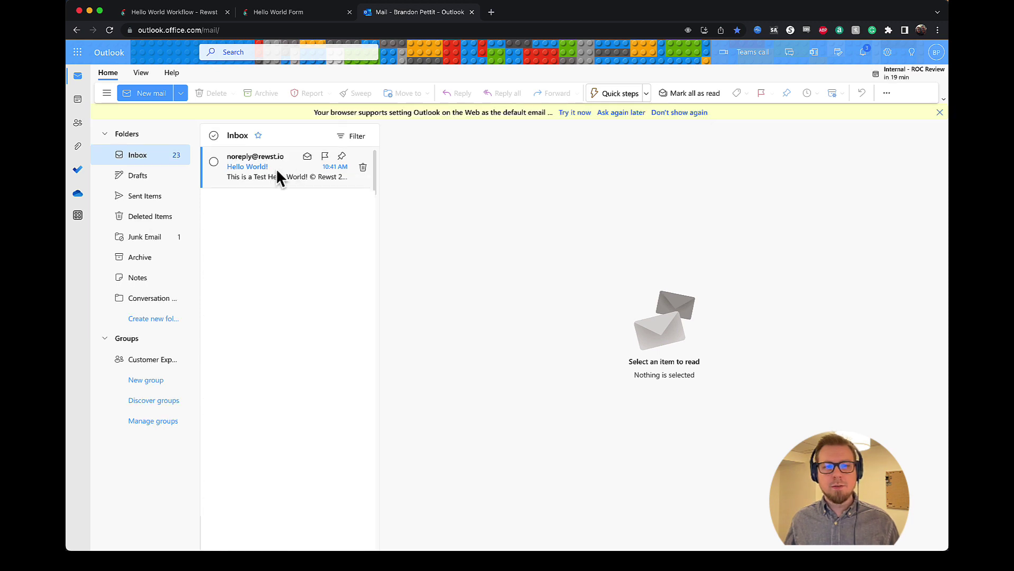
{"action": "left_click", "coordinate": [280, 170]}
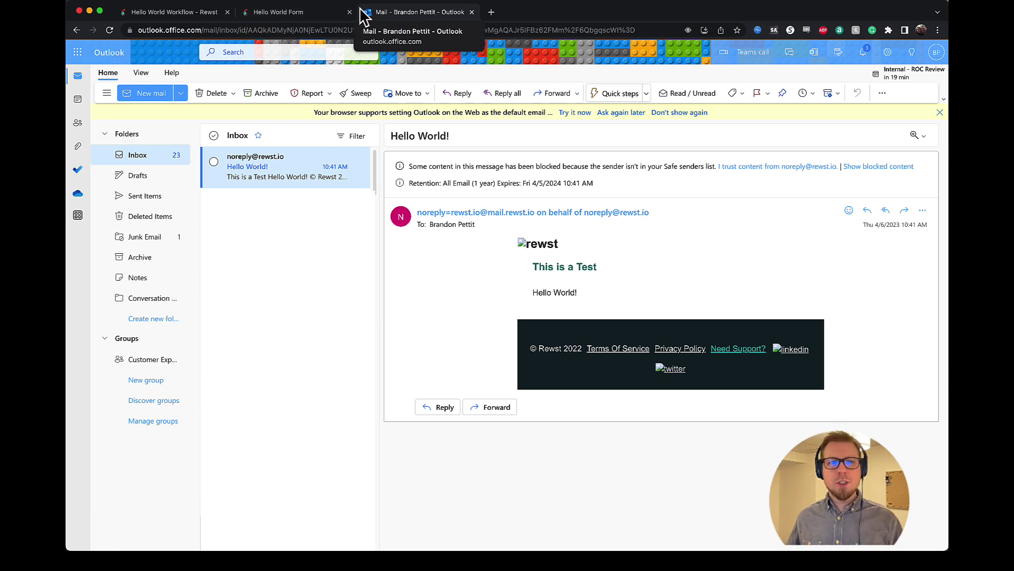
- Return to the Rewst workflow tab, dismissing the Form URLs dialog and trigger settings
{"action": "left_click", "coordinate": [295, 16]}
{"action": "left_click", "coordinate": [175, 12]}
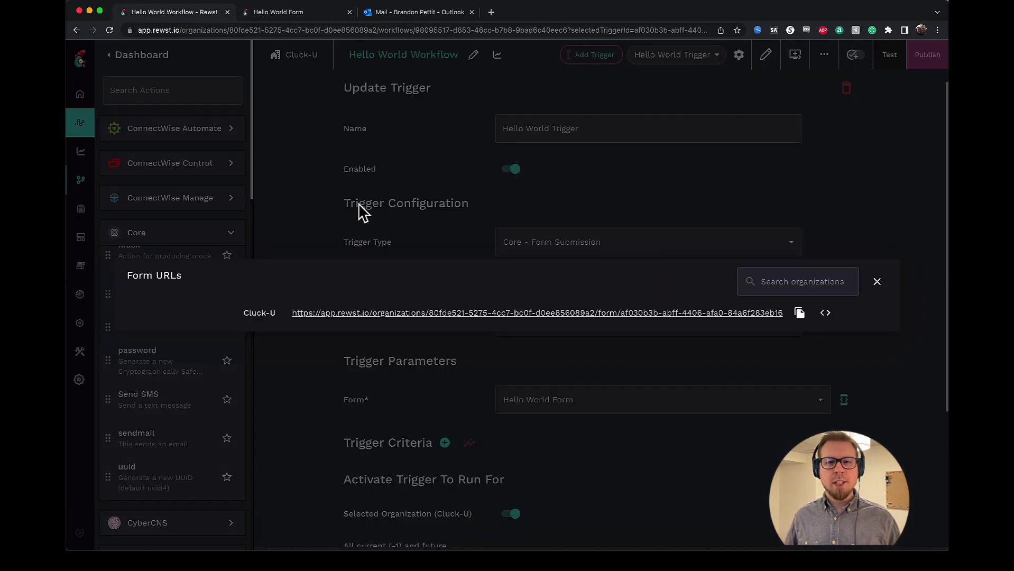
{"action": "left_click", "coordinate": [738, 174]}
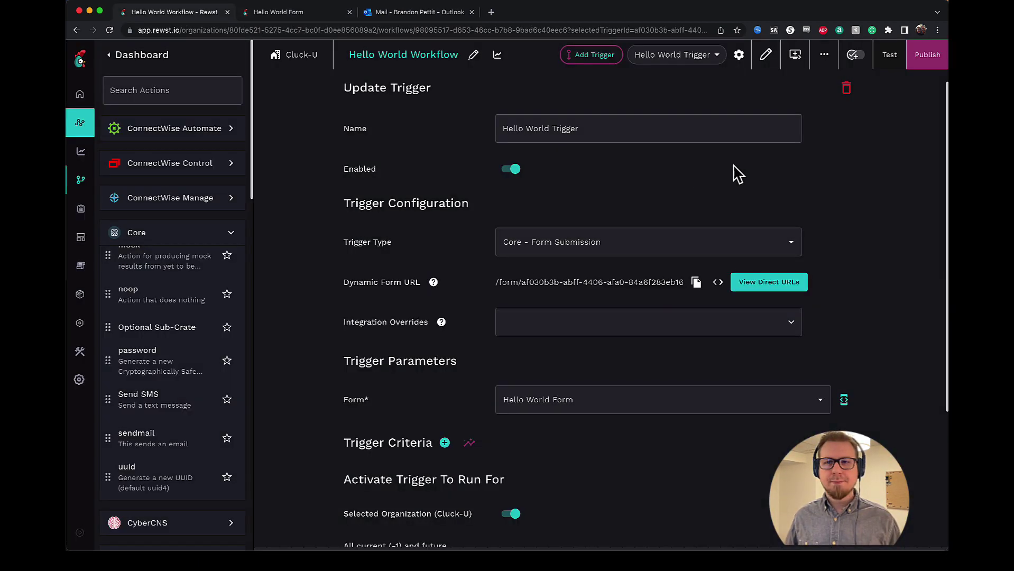
{"action": "left_click", "coordinate": [738, 54]}
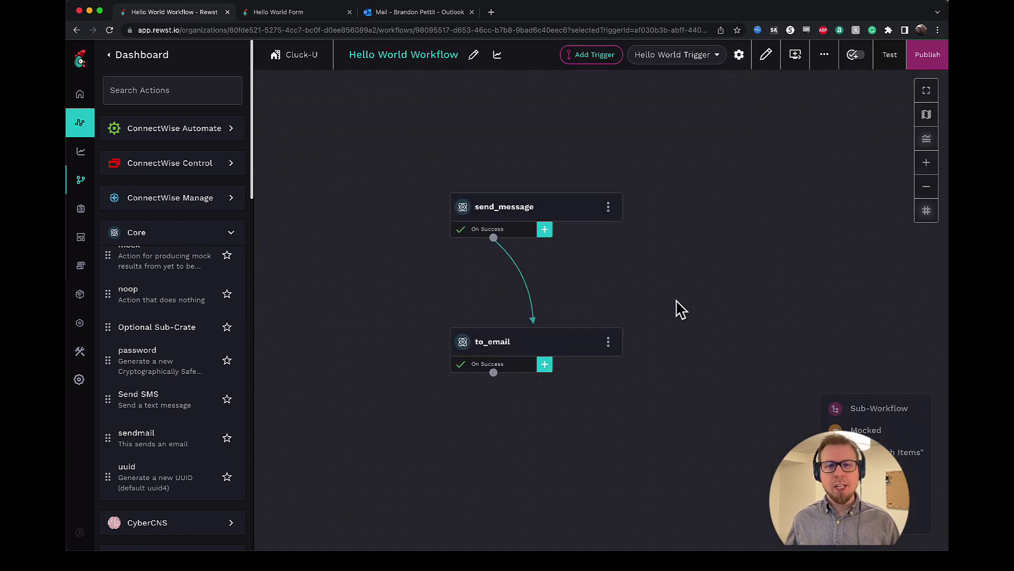